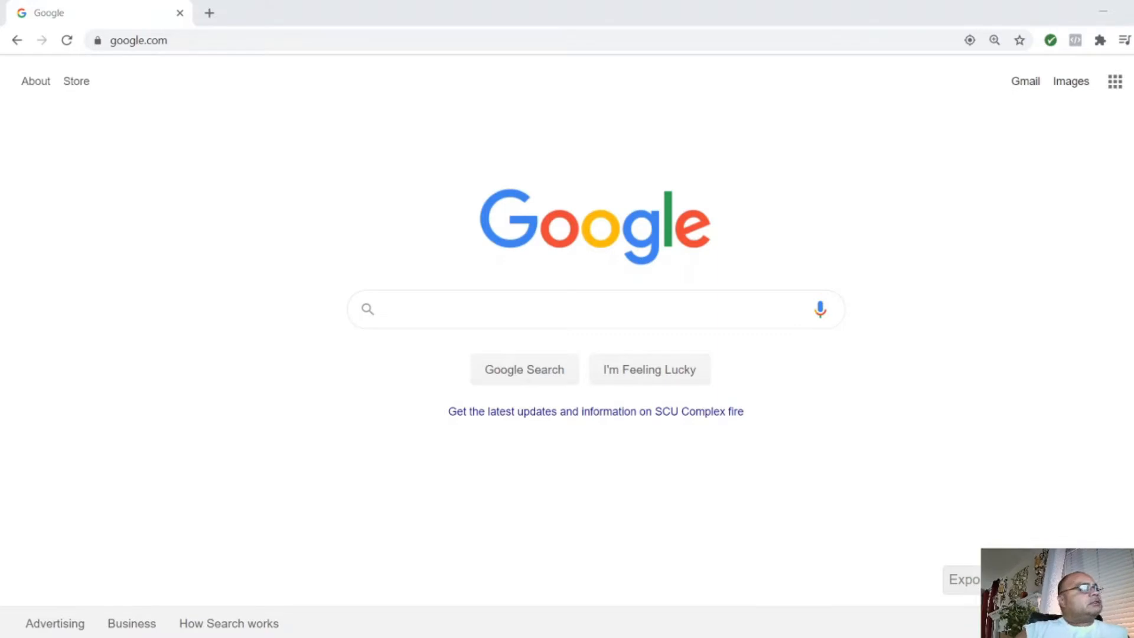
Open the GoDaddy website at godaddy.com
click(245, 44)
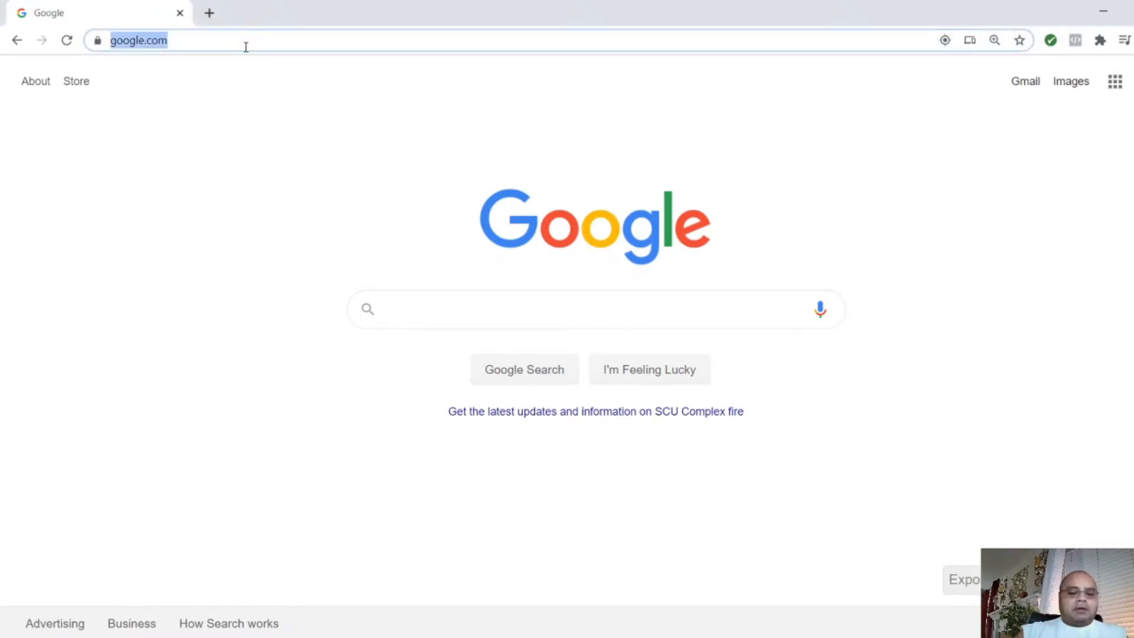
text(godaddy)
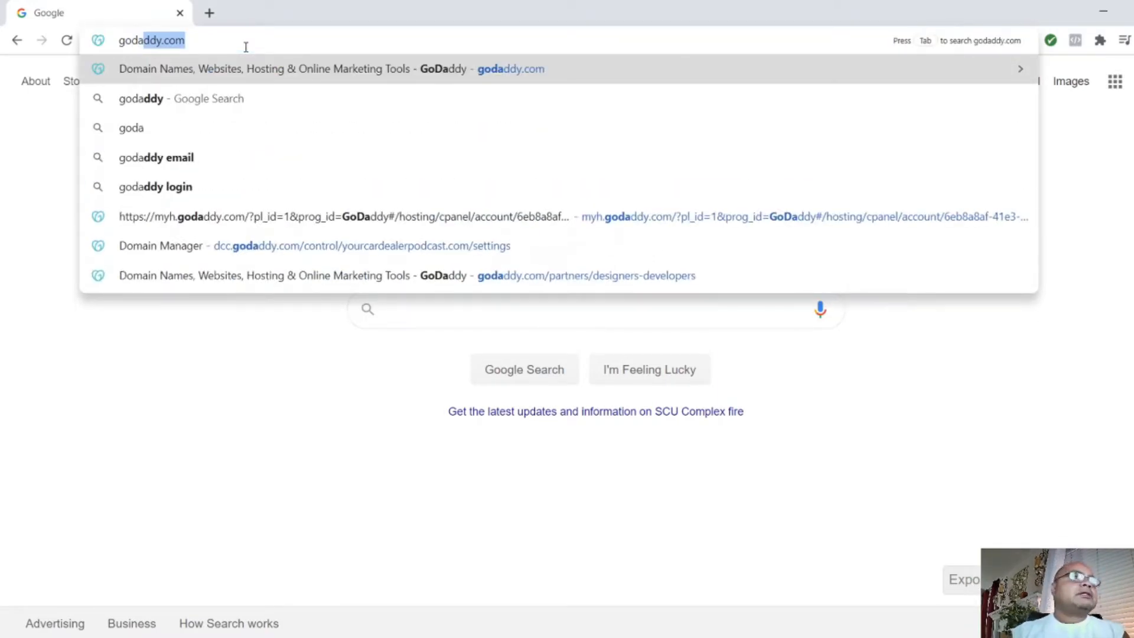
key(Return)
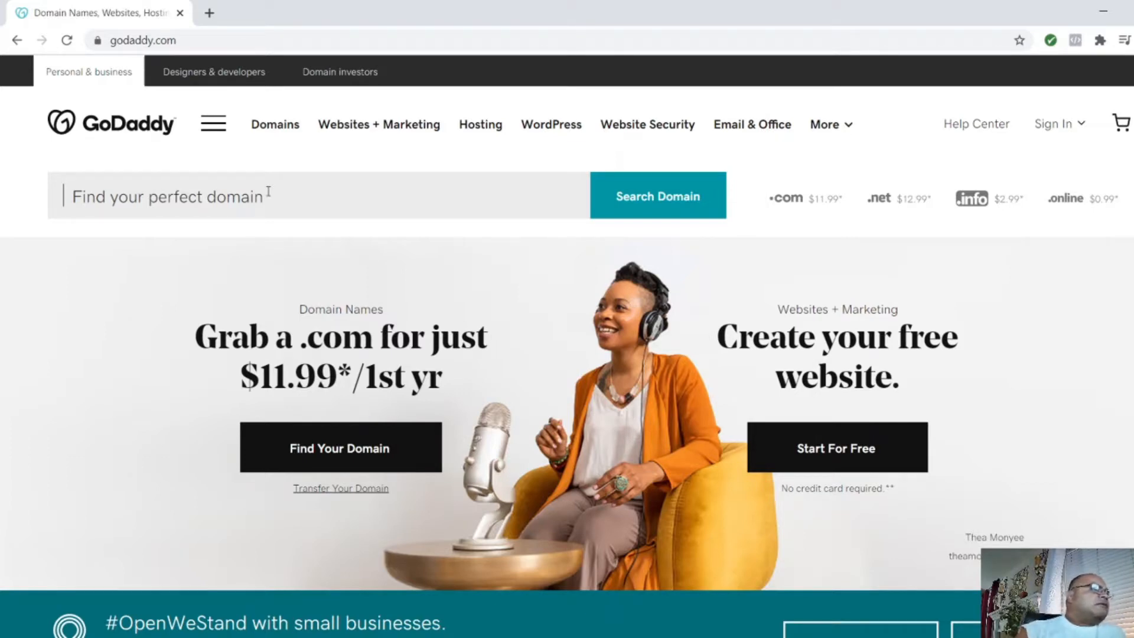
Search for the availability of the domain anaheimusedcars.com
text(f)
key(BackSpace)
text(anaheimusedcars)
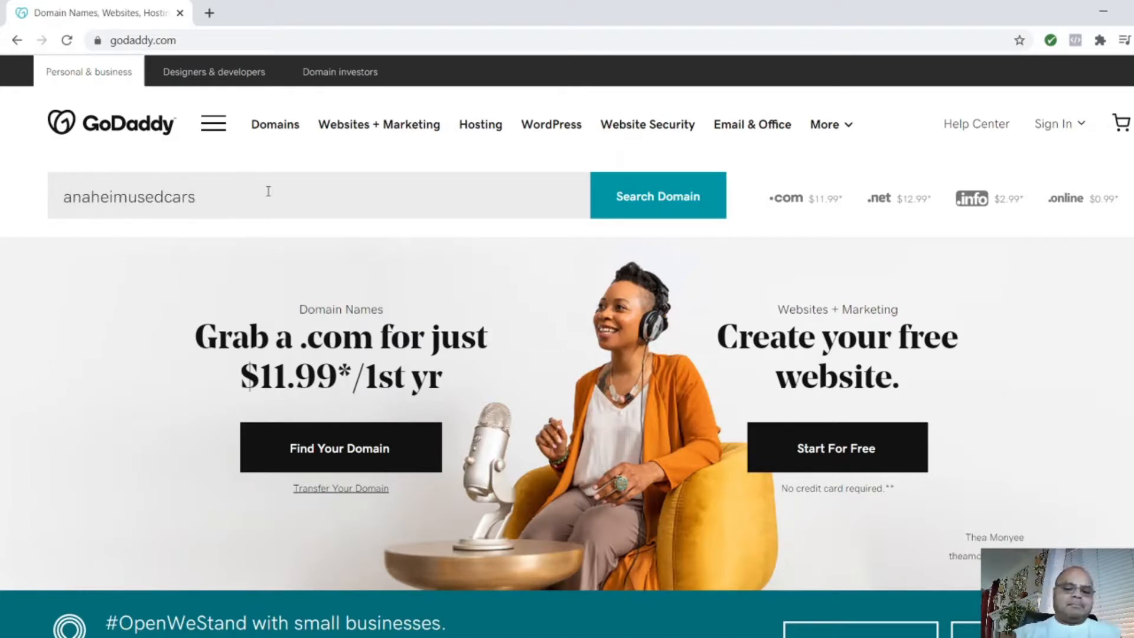
text(.com)
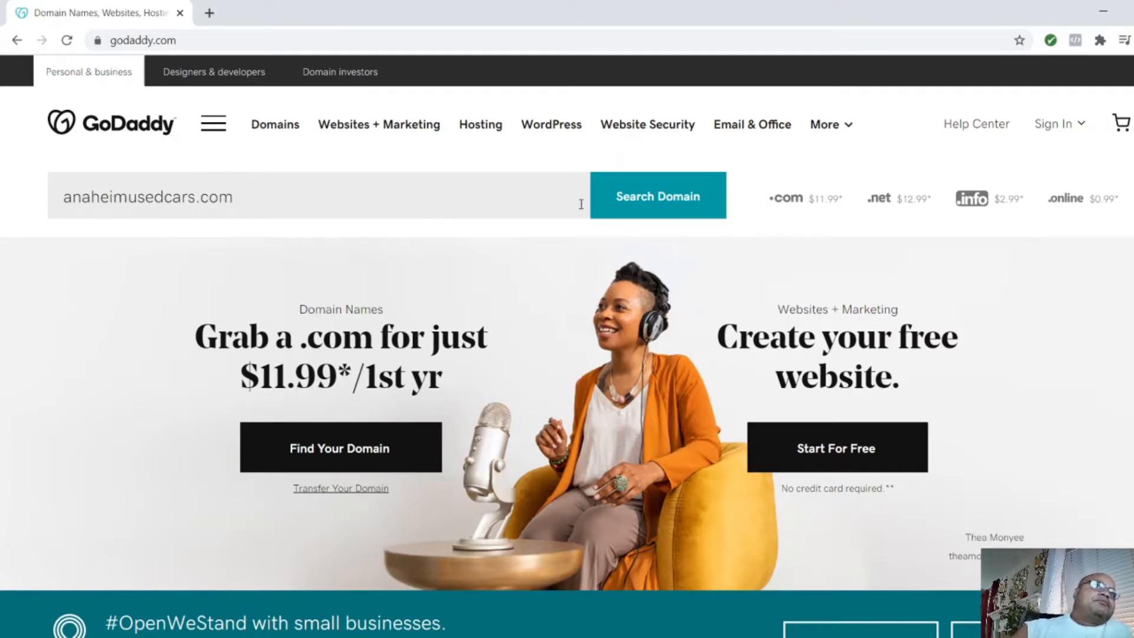
click(670, 211)
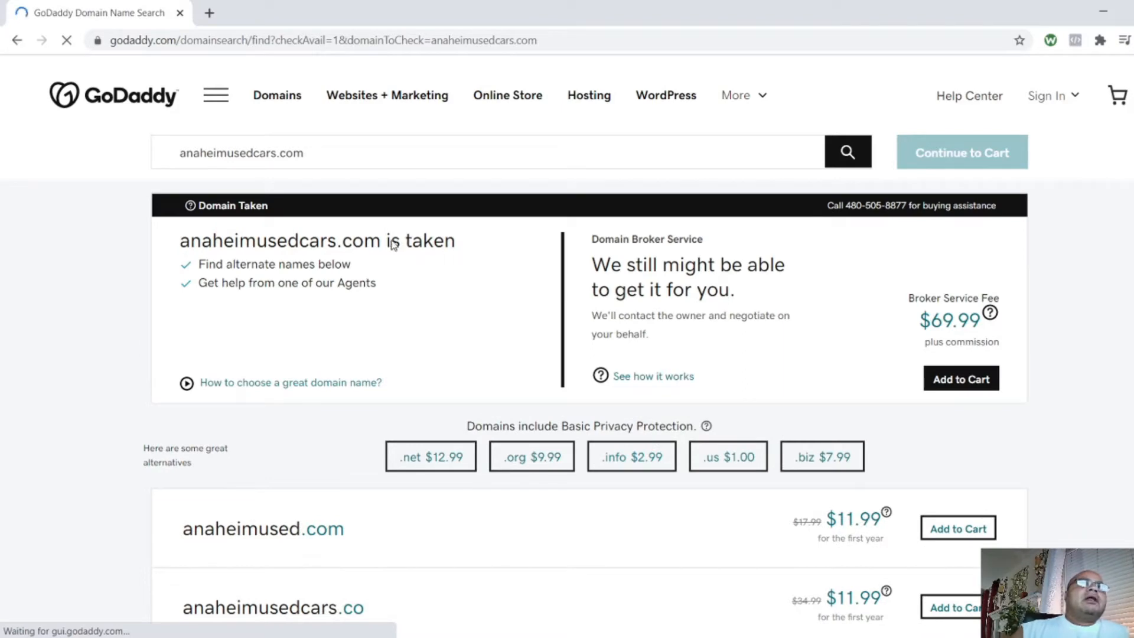
Review the availability result for anaheimusedcars.com and compare the suggested alternative domains and their prices
drag(179, 240, 470, 246)
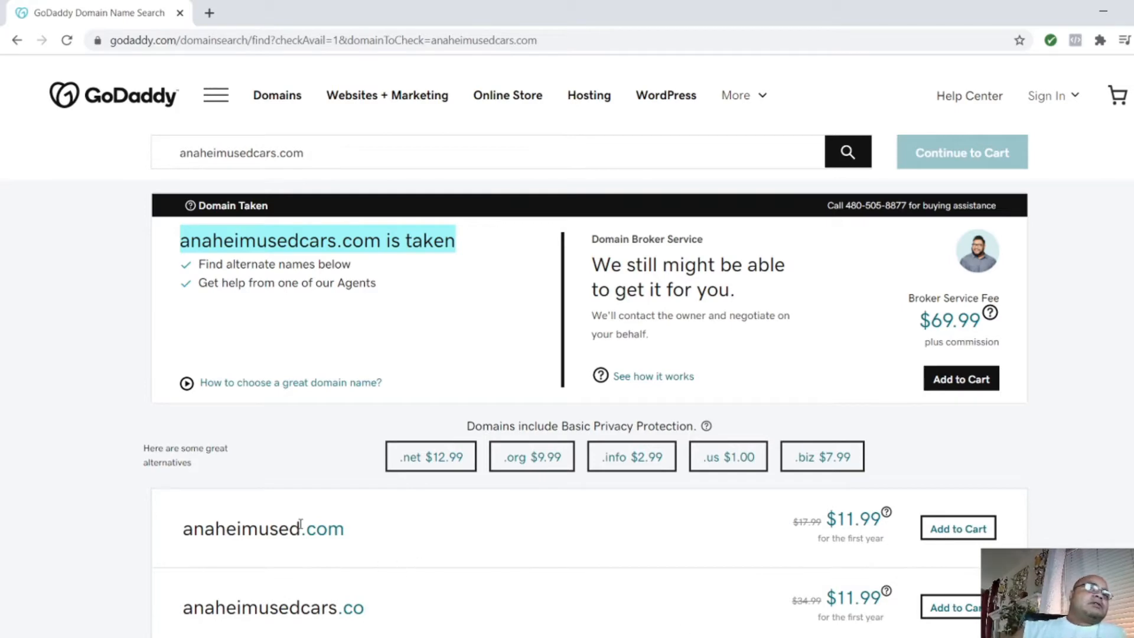
scroll(300, 520, down, 3)
scroll(300, 501, up, 1)
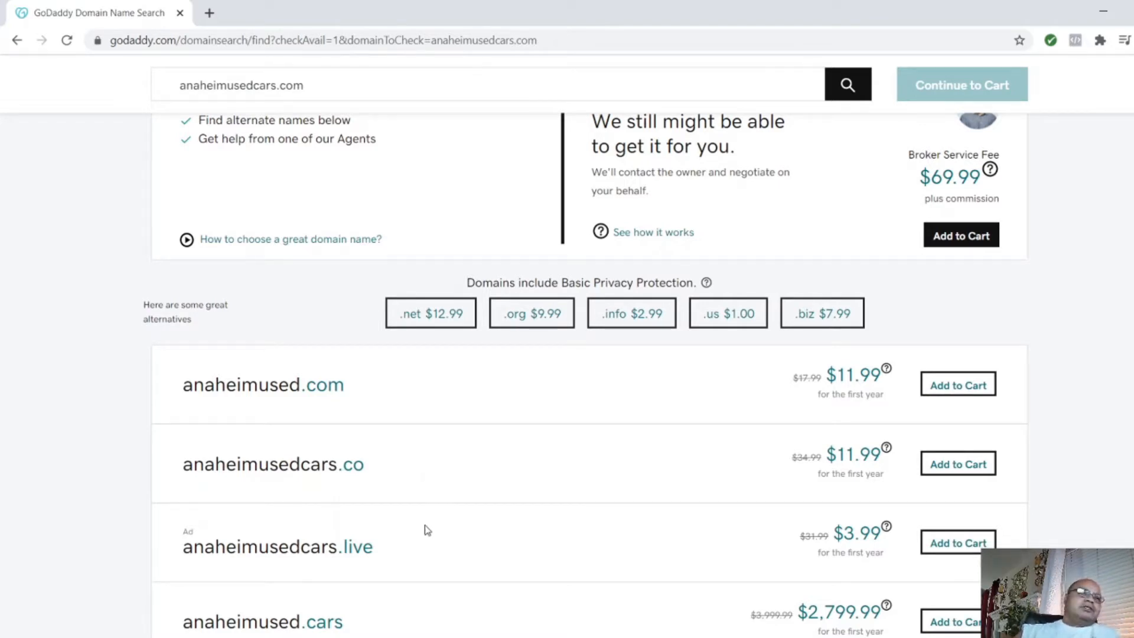
scroll(427, 529, down, 1)
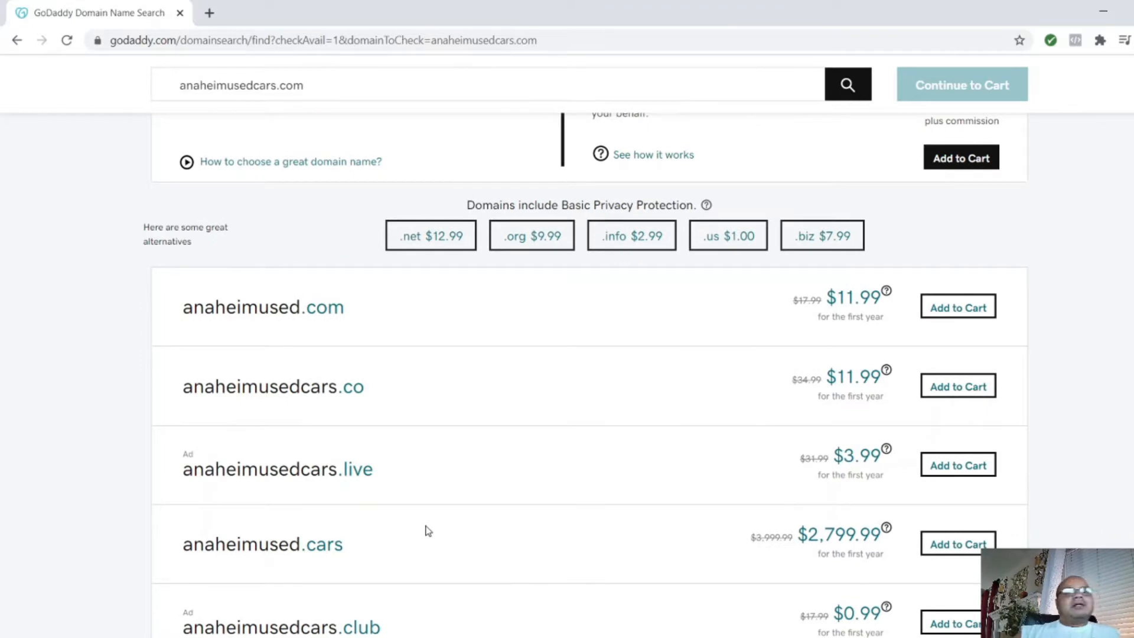
scroll(413, 513, down, 1)
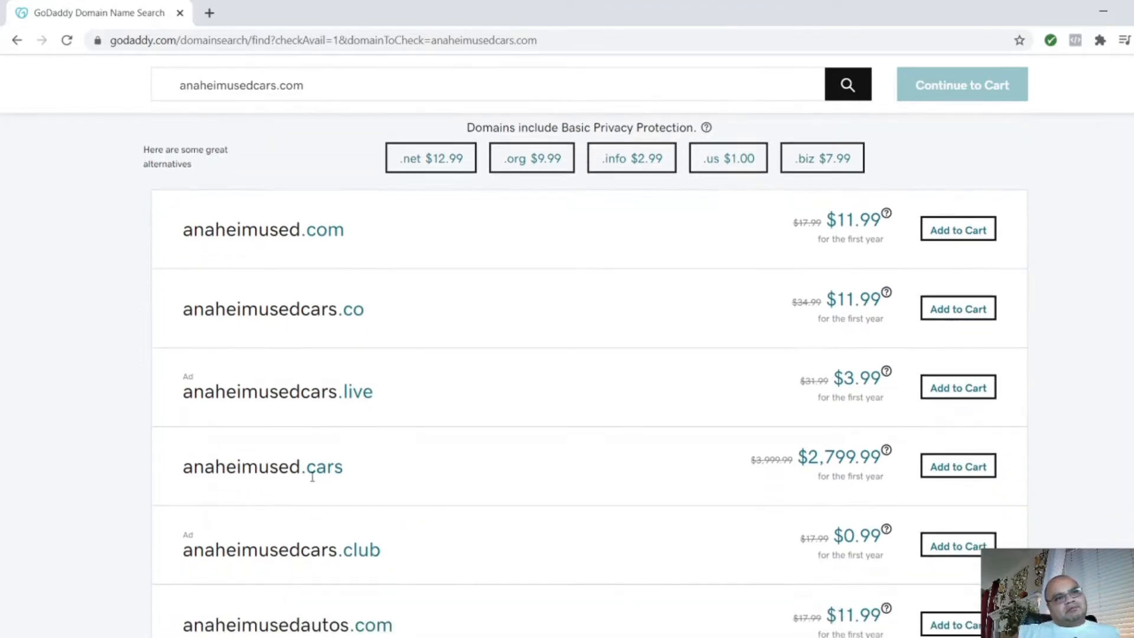
scroll(320, 588, down, 1)
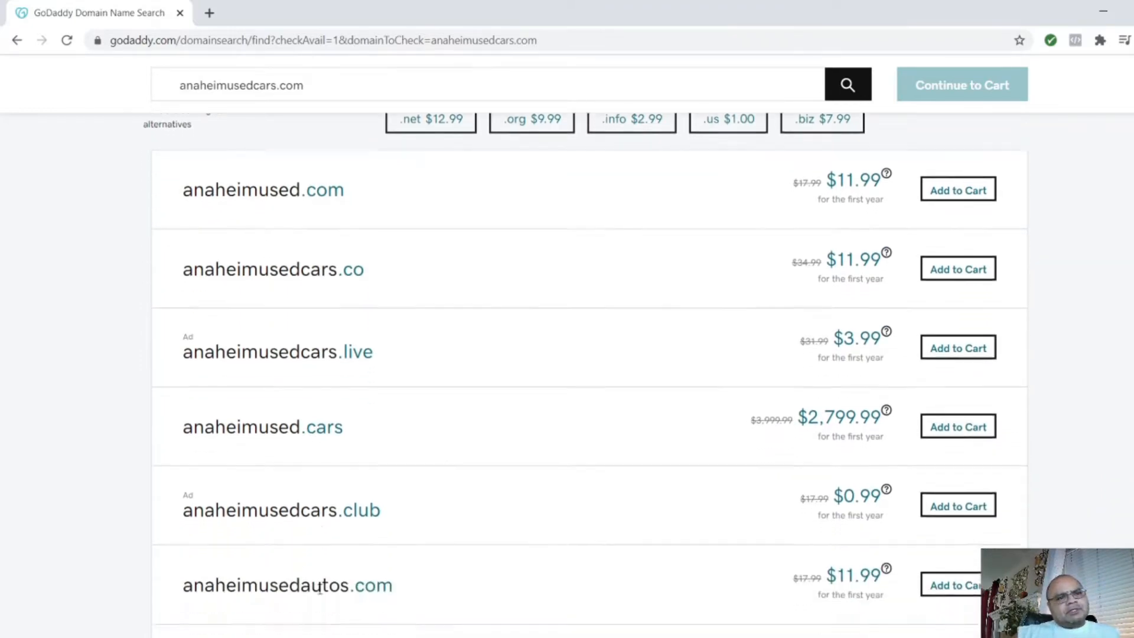
scroll(320, 589, down, 2)
scroll(303, 583, down, 3)
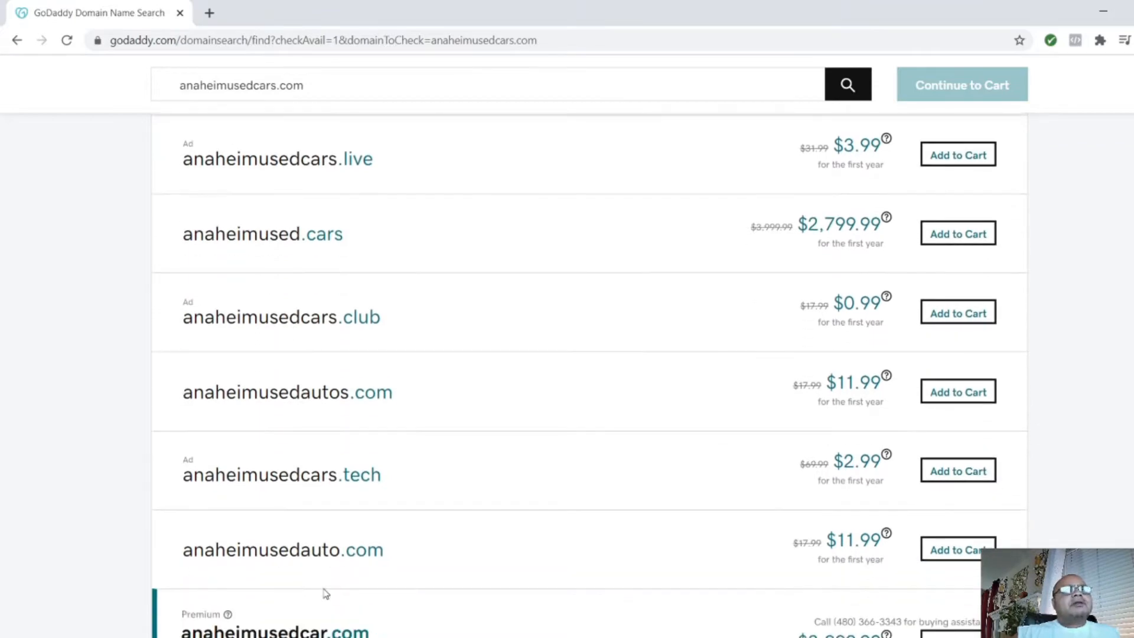
scroll(338, 584, up, 9)
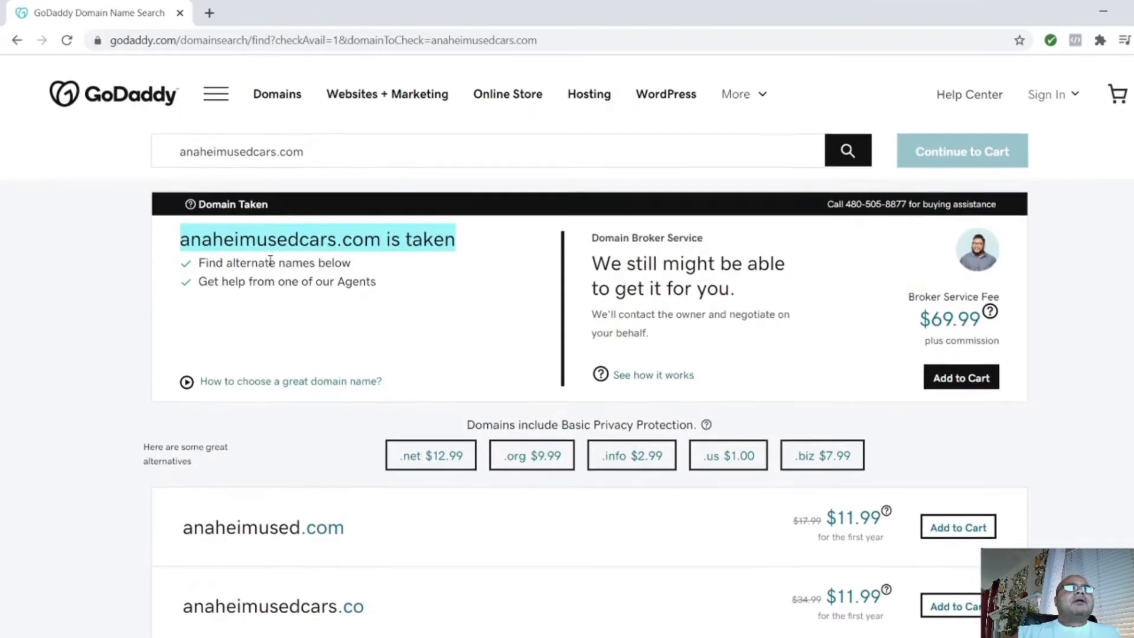
Change the searched domain name to anaheimsbestusedcars.com and check its availability
drag(273, 153, 167, 150)
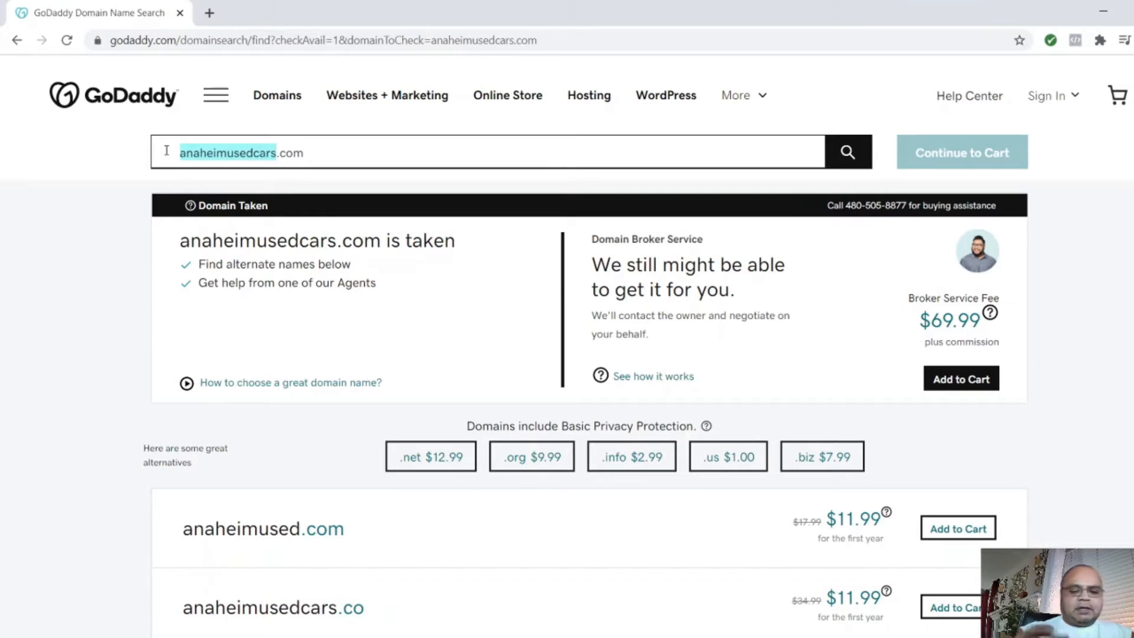
key(Left)
key(Right)
key(Right)
key(Right)
key(Right)
key(Right)
key(Right)
key(Right)
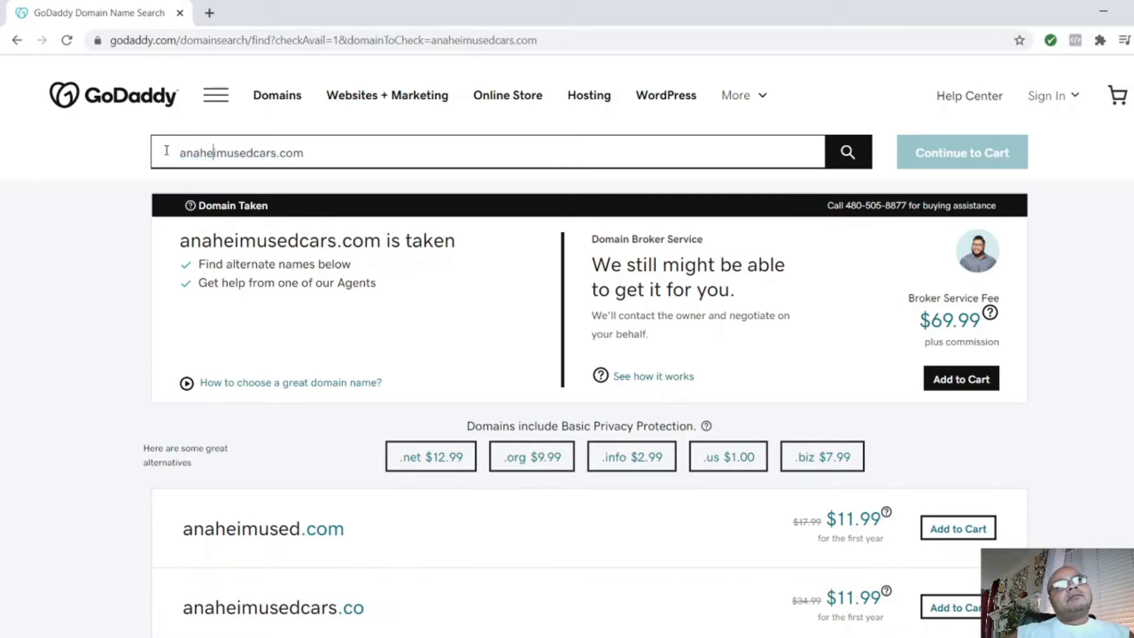
text(sbest)
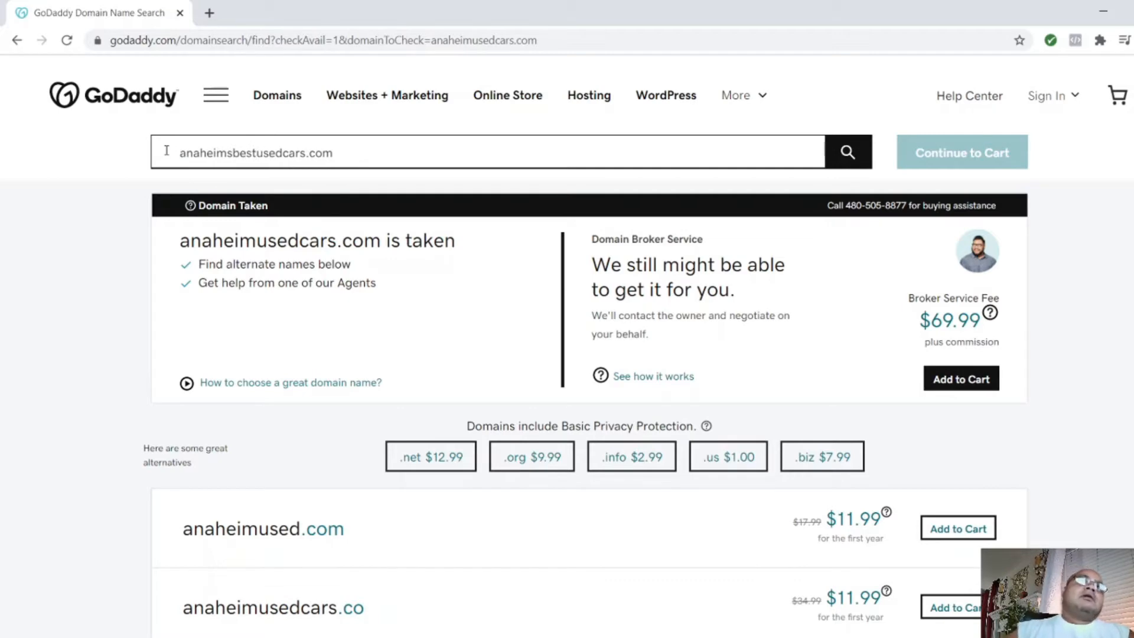
key(Return)
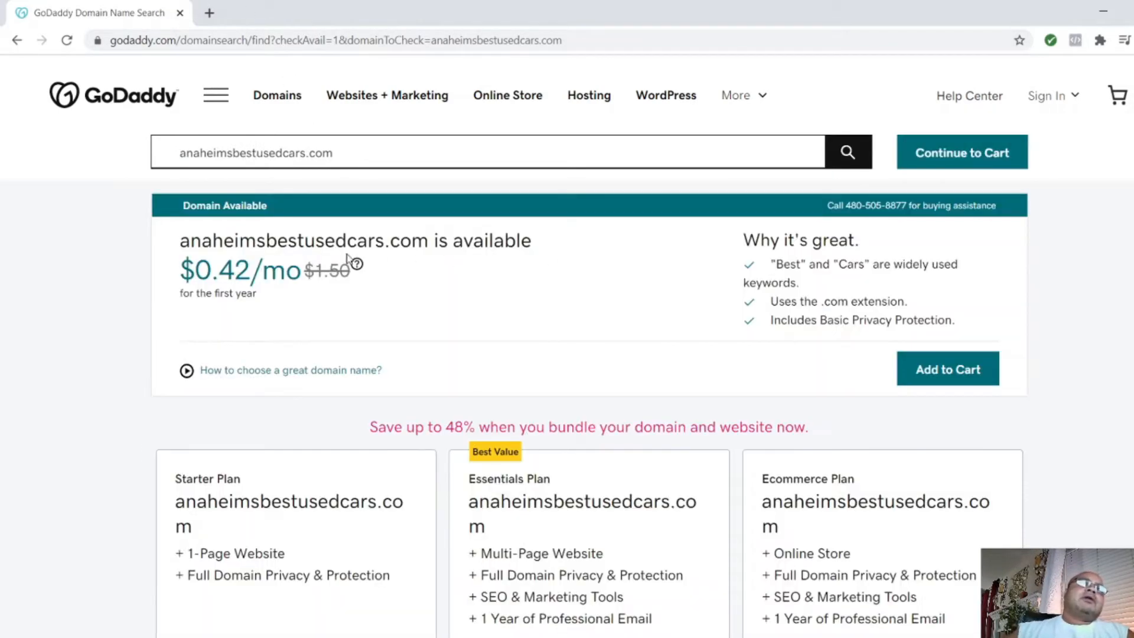
Review the availability result for anaheimsbestusedcars.com and the domain and website bundle plans offered with it
drag(180, 240, 605, 243)
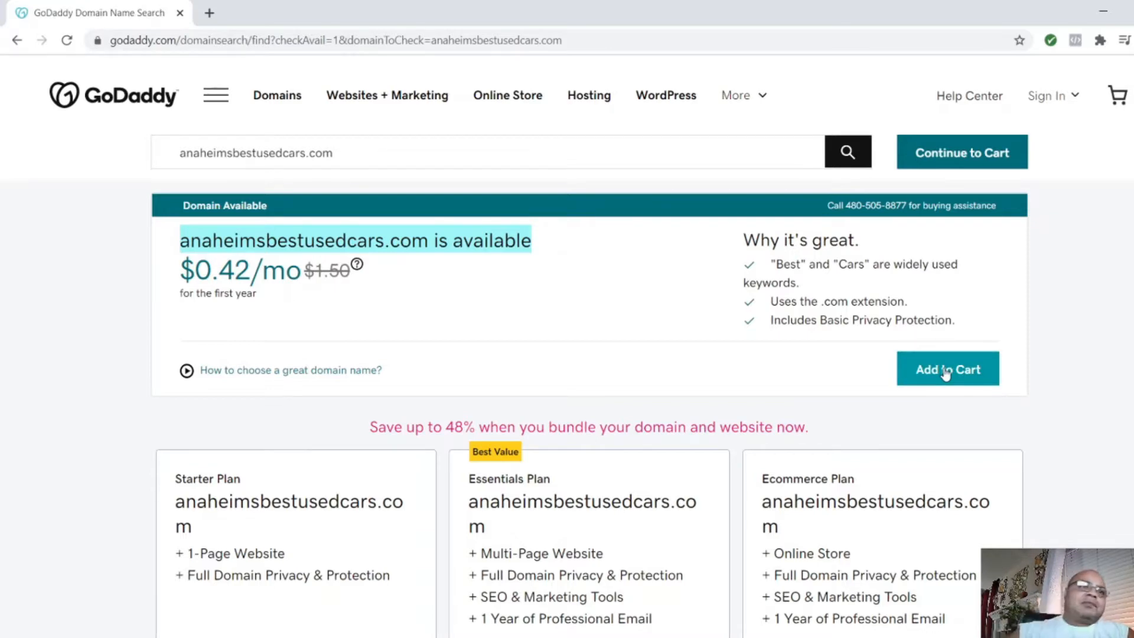
scroll(408, 508, down, 5)
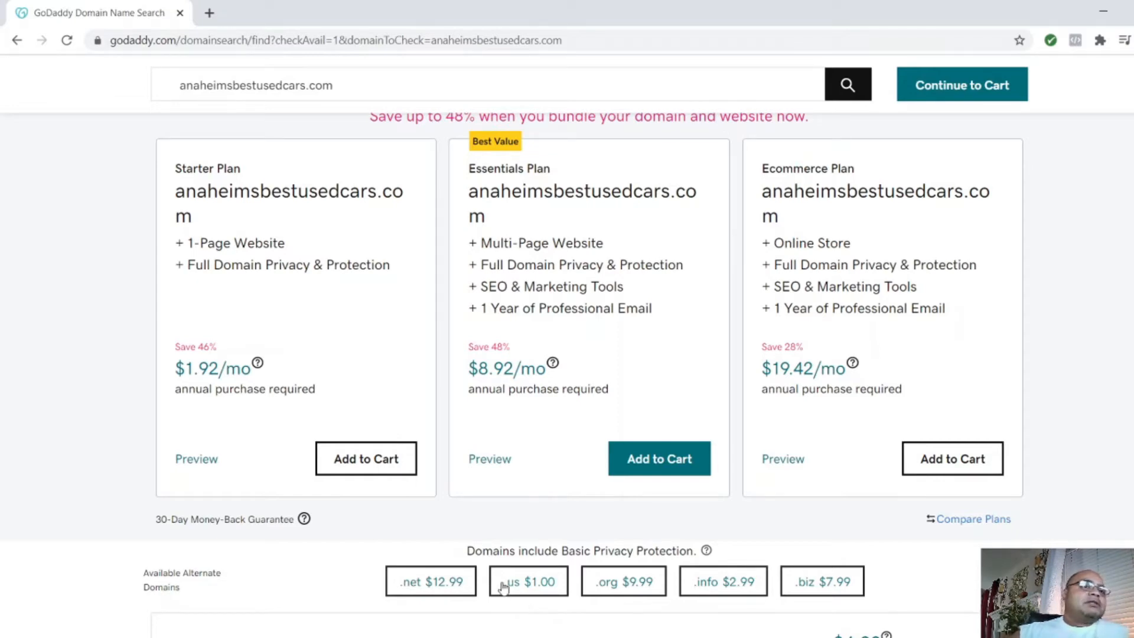
scroll(444, 567, up, 5)
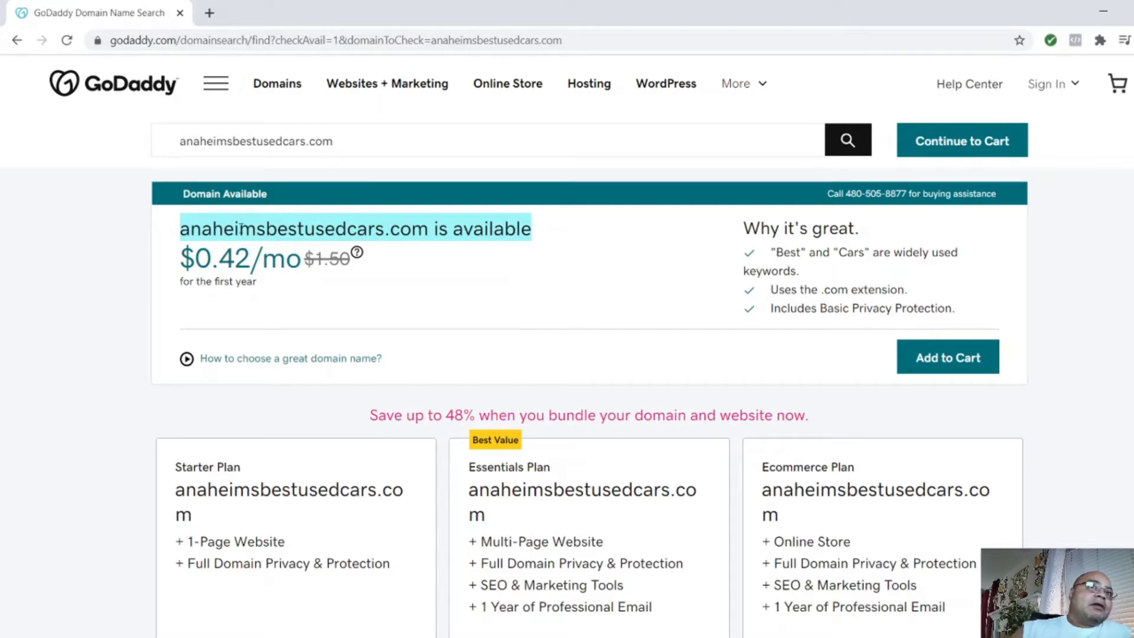
Sign in to the GoDaddy account and look through its products page, from the owned domains down to the hosting and email services
click(1067, 86)
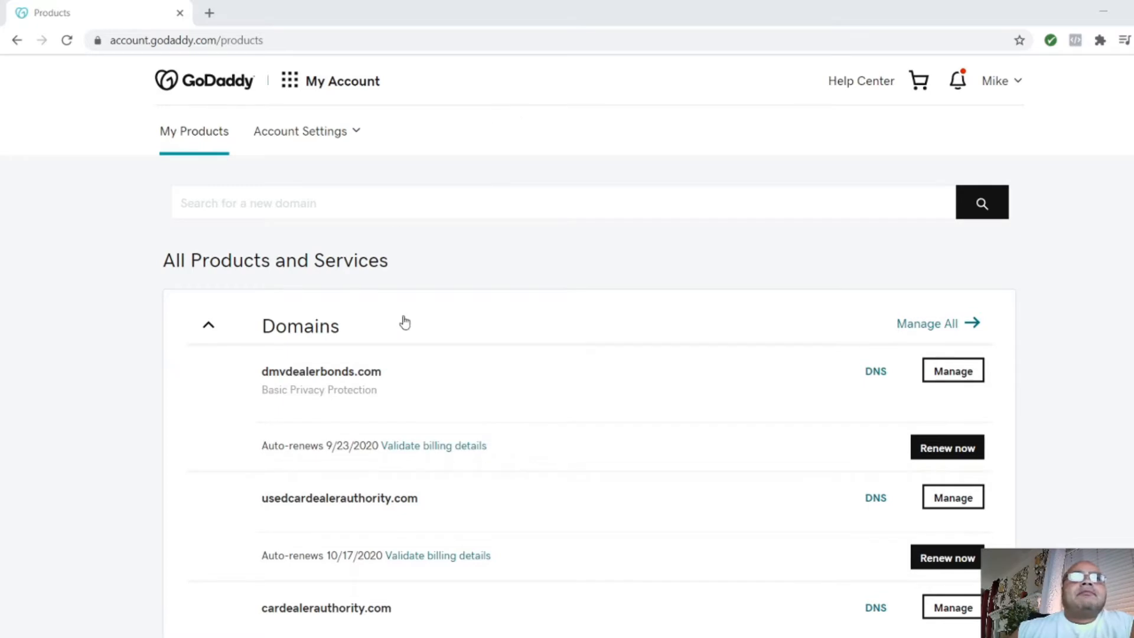
scroll(403, 322, down, 3)
scroll(354, 386, down, 5)
scroll(366, 399, down, 3)
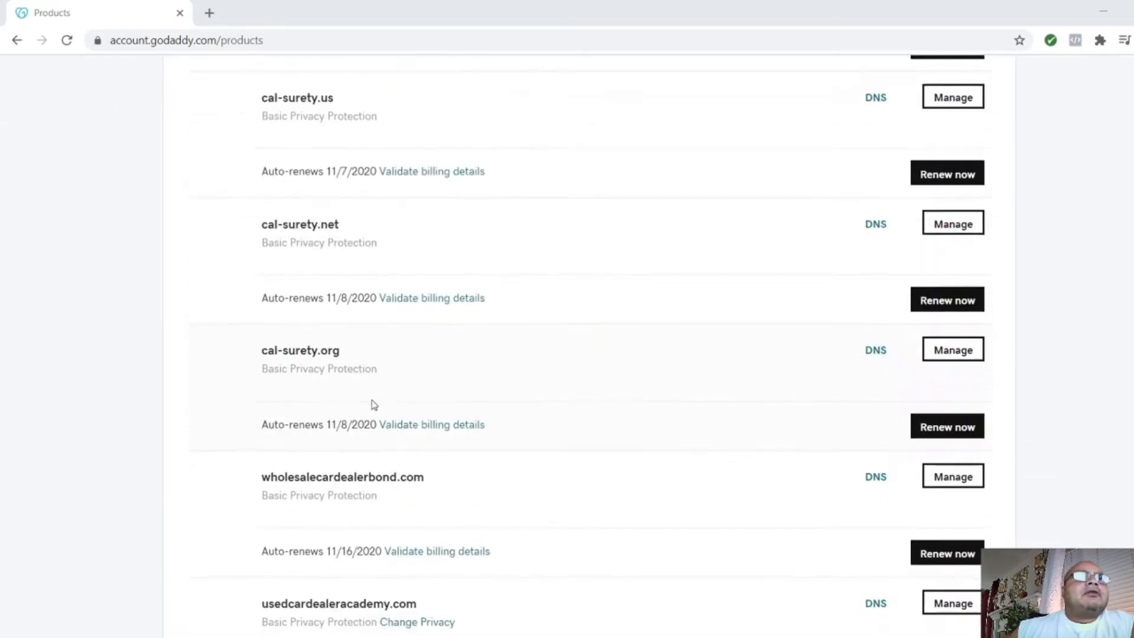
scroll(331, 238, up, 3)
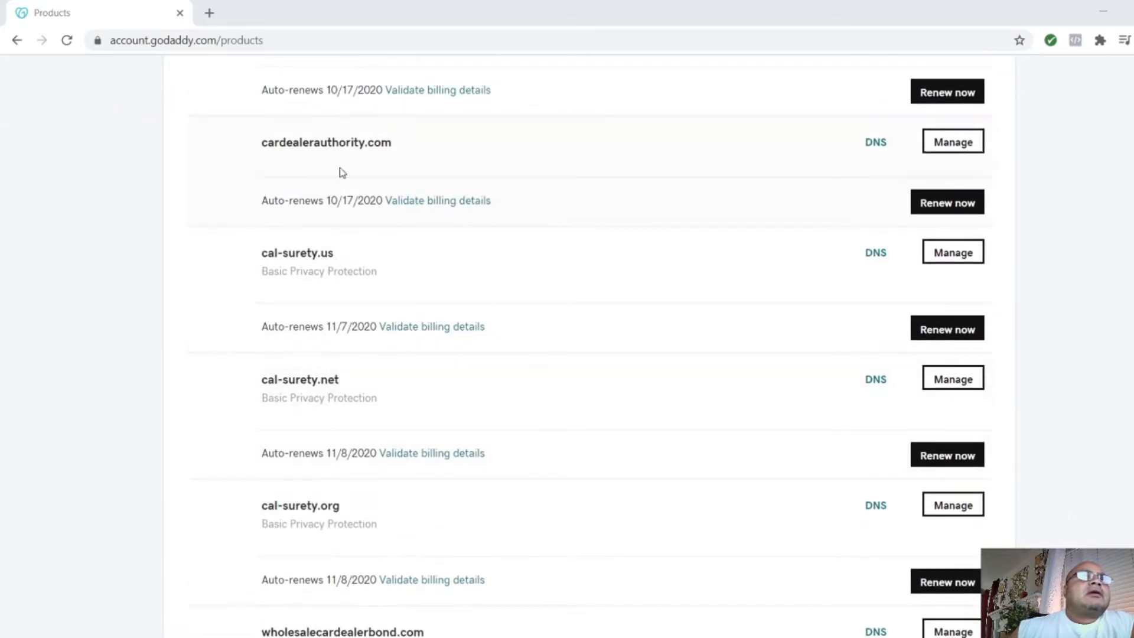
scroll(343, 301, down, 3)
scroll(344, 301, down, 6)
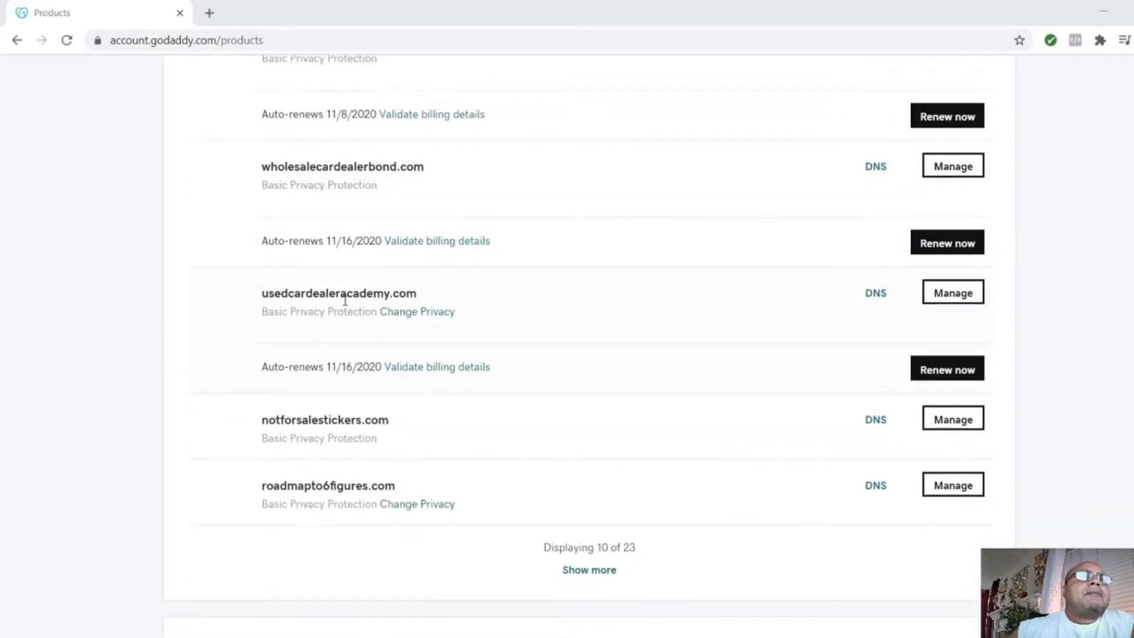
scroll(345, 300, down, 3)
scroll(345, 301, down, 1)
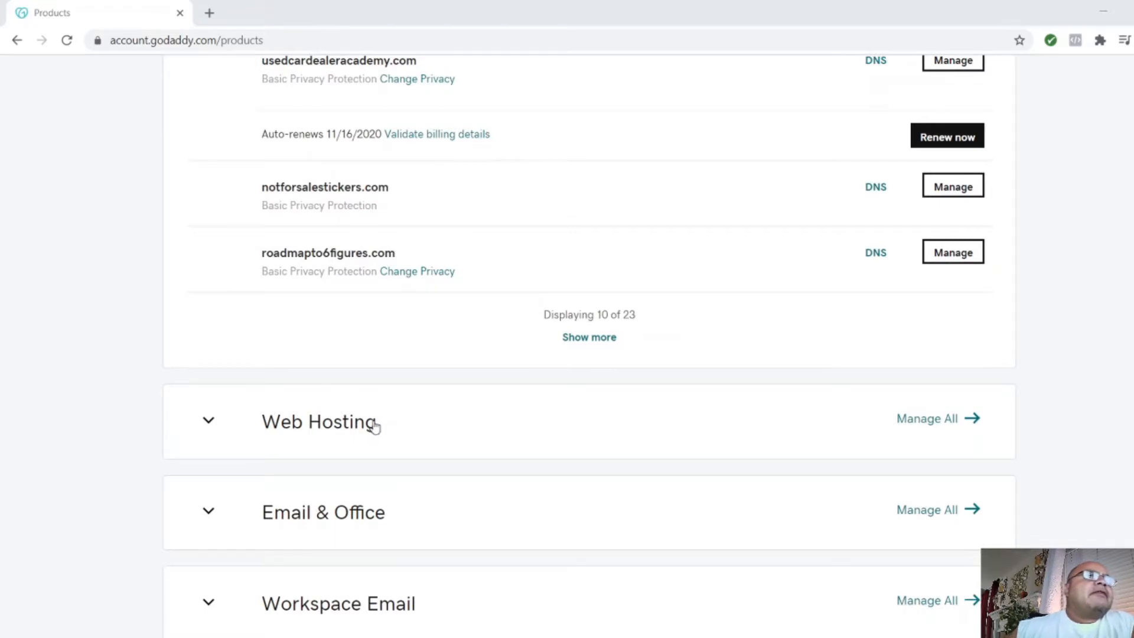
scroll(375, 429, down, 1)
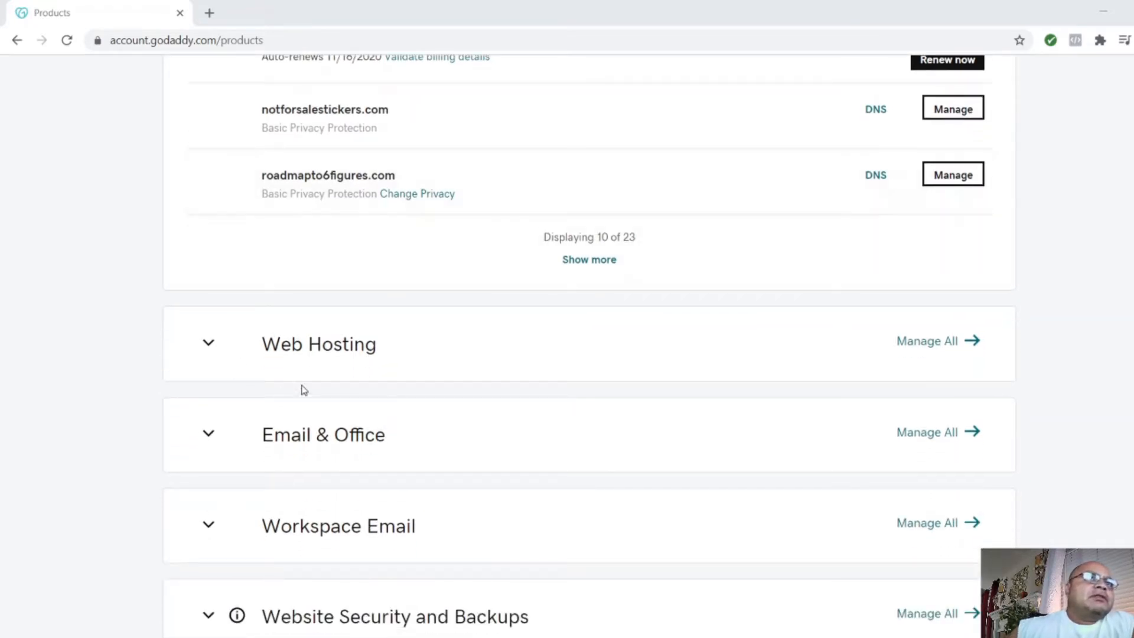
Expand Web Hosting, manage the Deluxe Linux Hosting with cPanel plan, and launch its cPanel admin
click(302, 351)
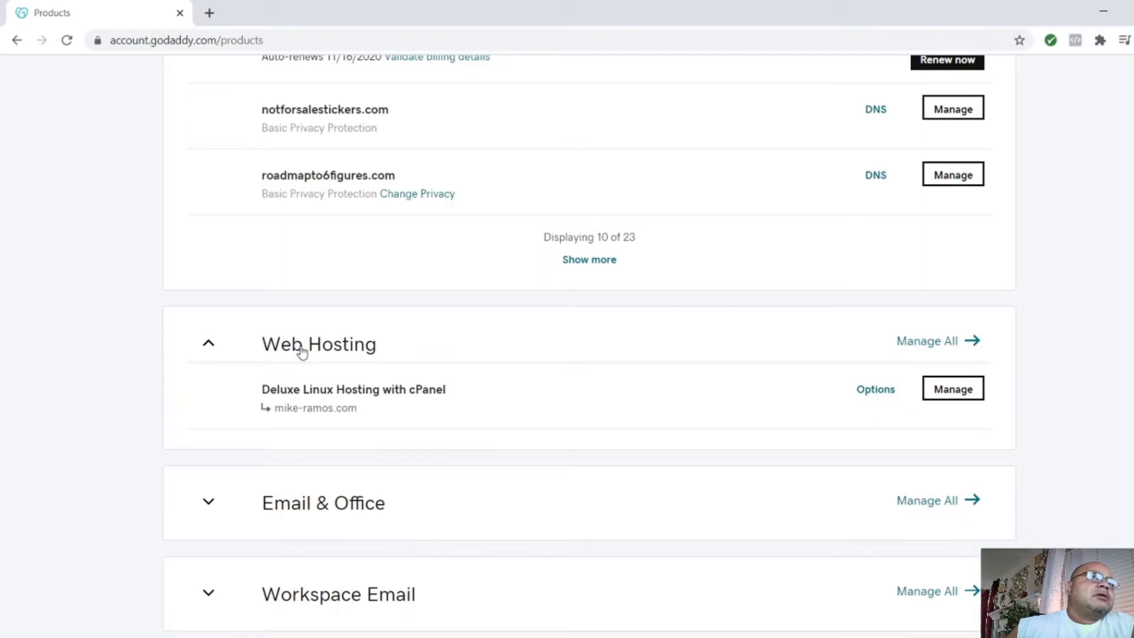
click(968, 393)
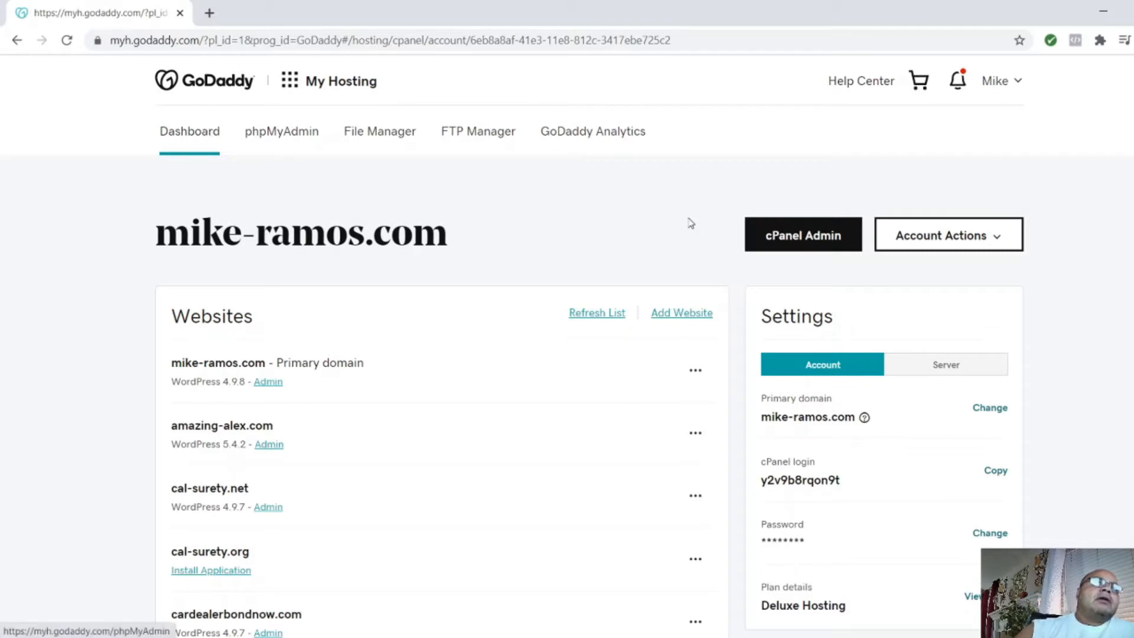
click(818, 245)
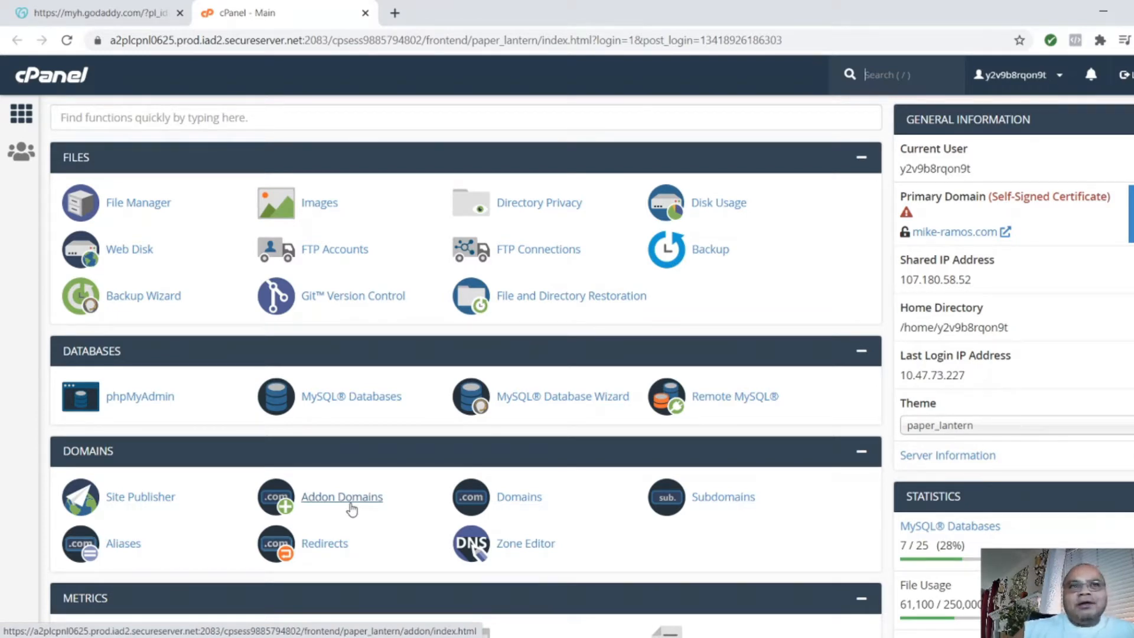
Open the Addon Domains page and enter yourcardealerpodcast as the new domain name
click(352, 509)
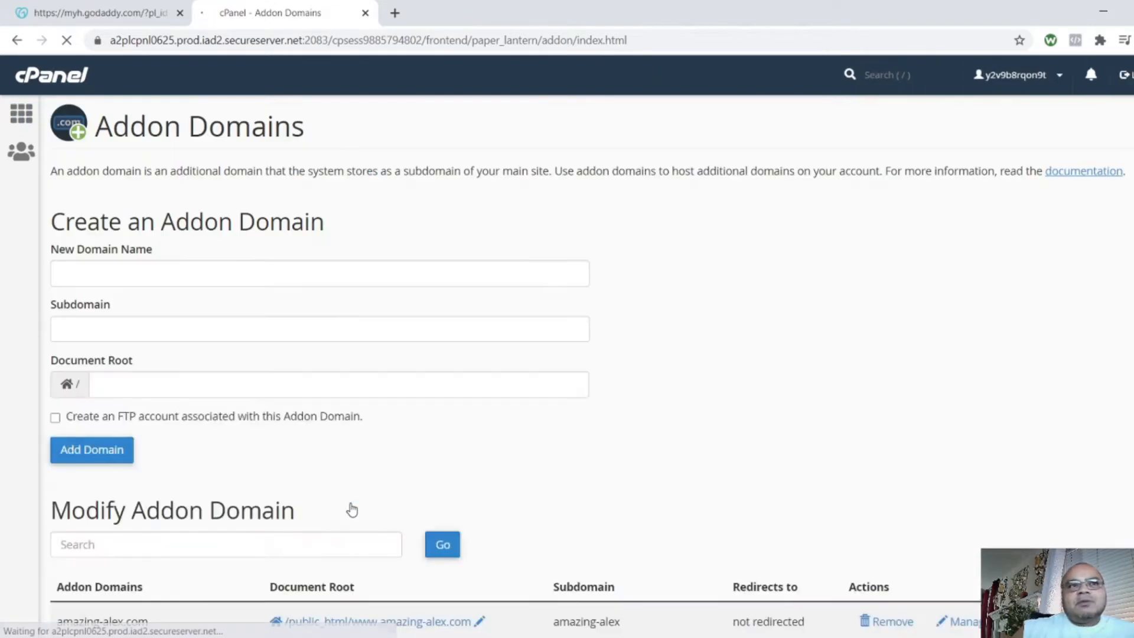
click(141, 278)
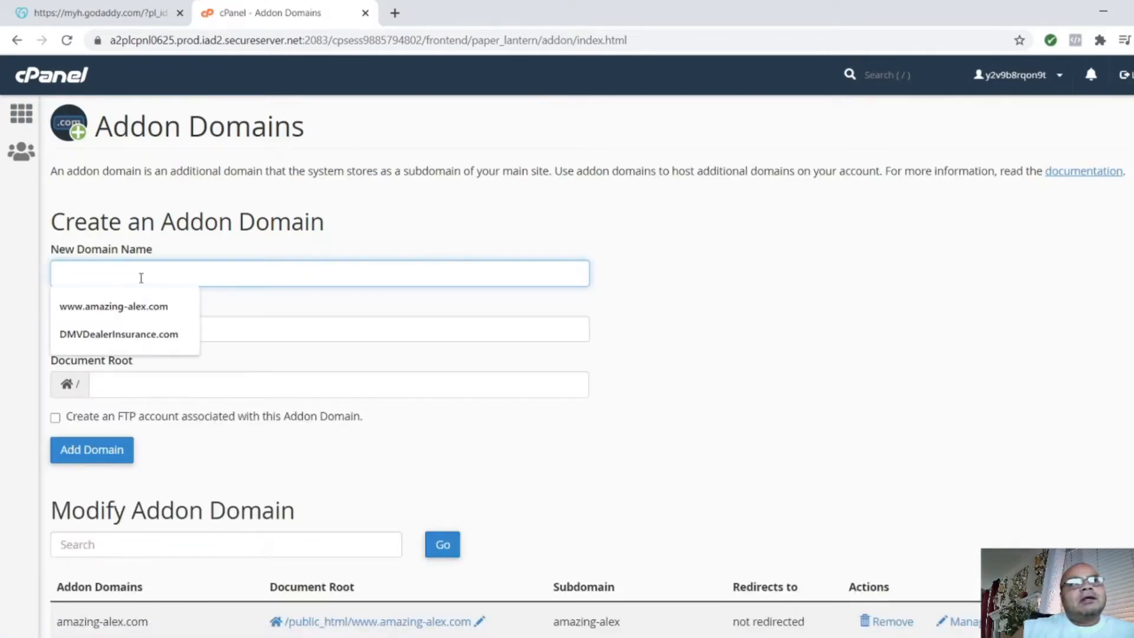
click(275, 312)
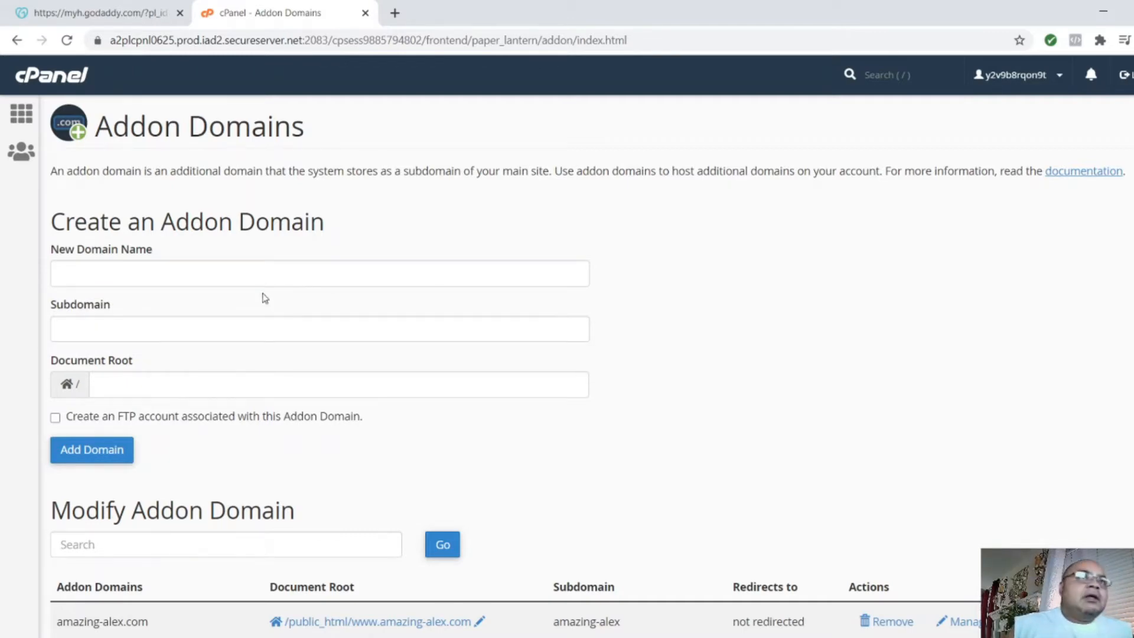
click(206, 282)
text(your)
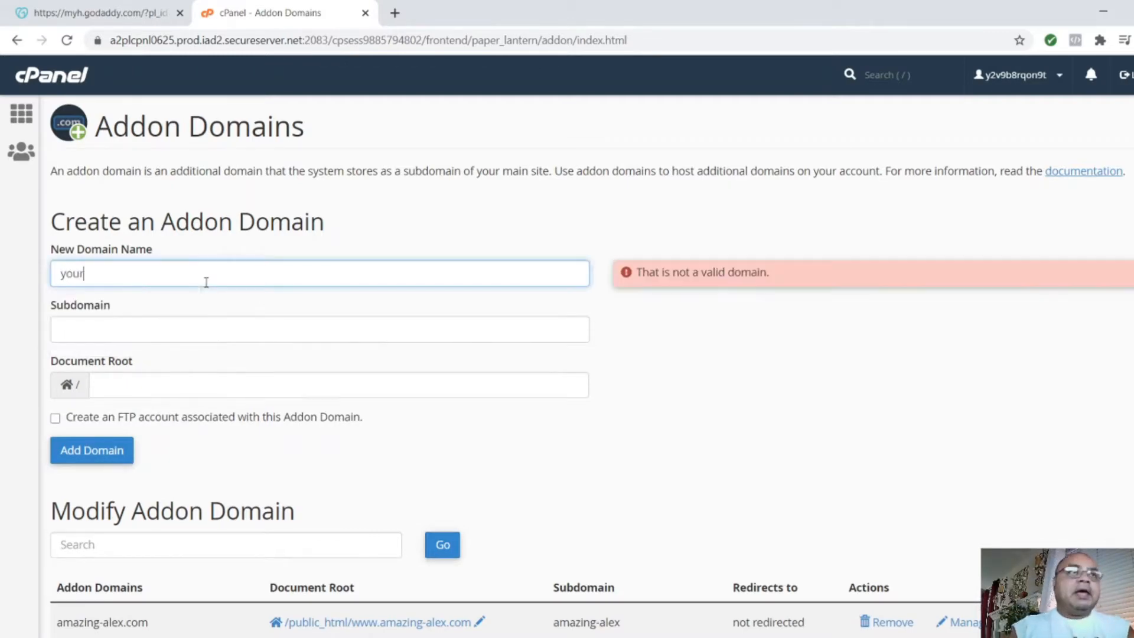
text(cardealerb)
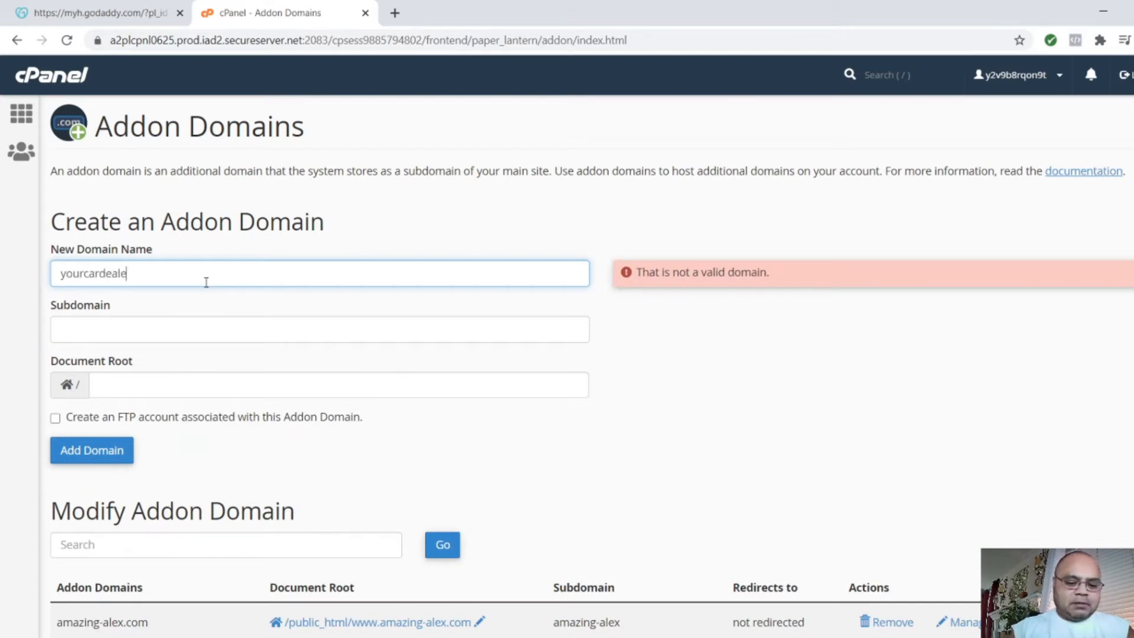
key(BackSpace)
text(podcast)
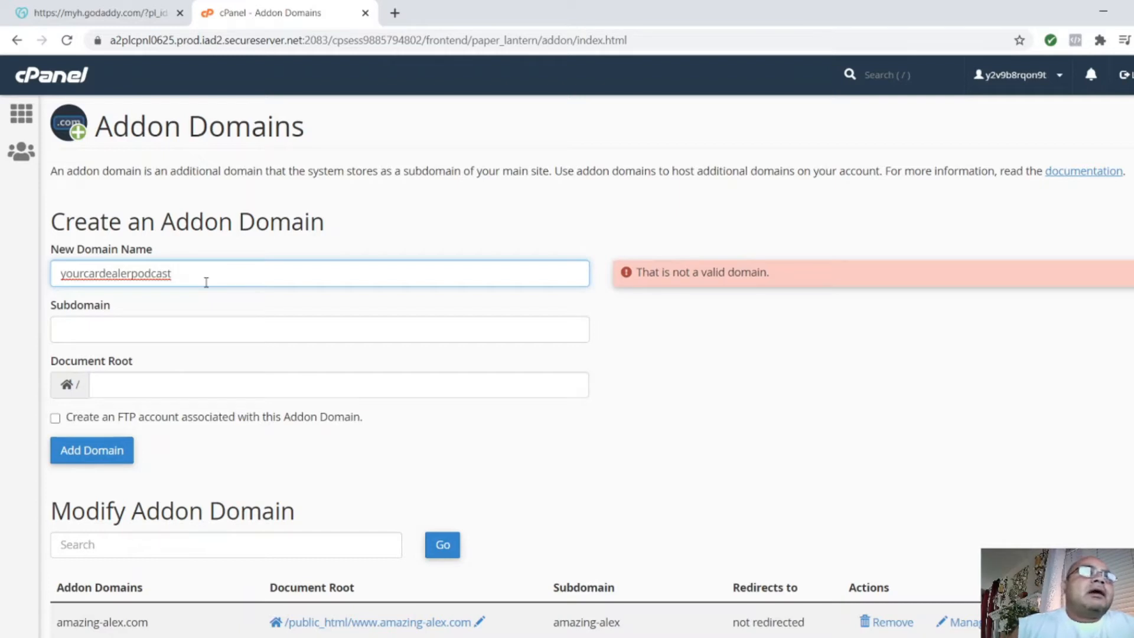
key(Tab)
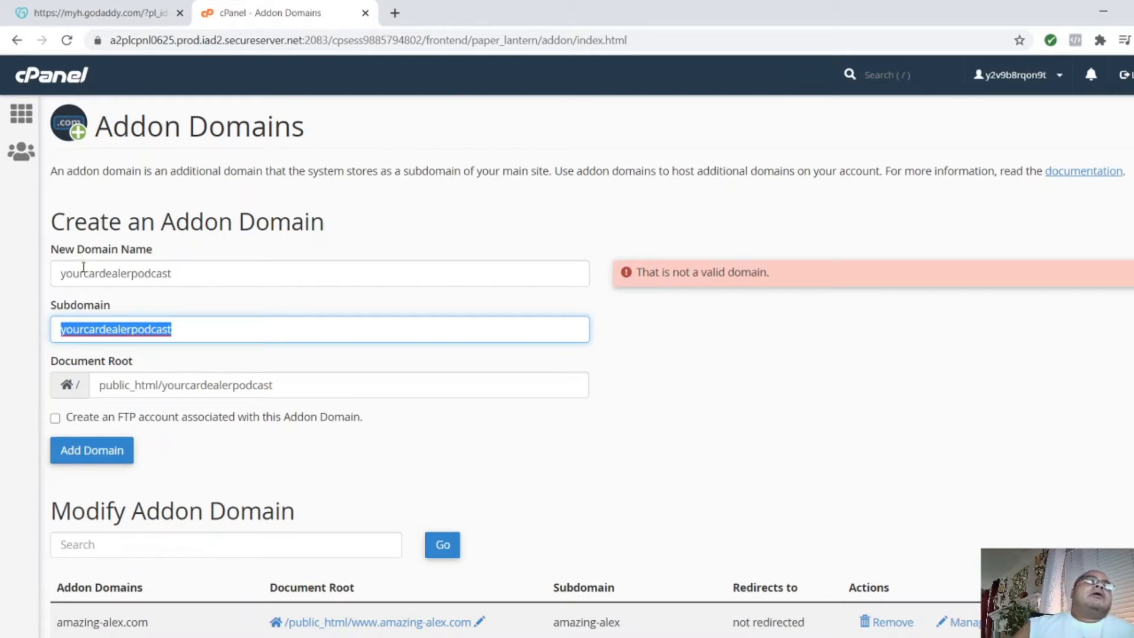
Complete the new domain name as yourcardealerpodcast.com, with the subdomain yourcardealerpodcast and document root public_html/yourcardealerpodcast.com
click(62, 273)
click(203, 275)
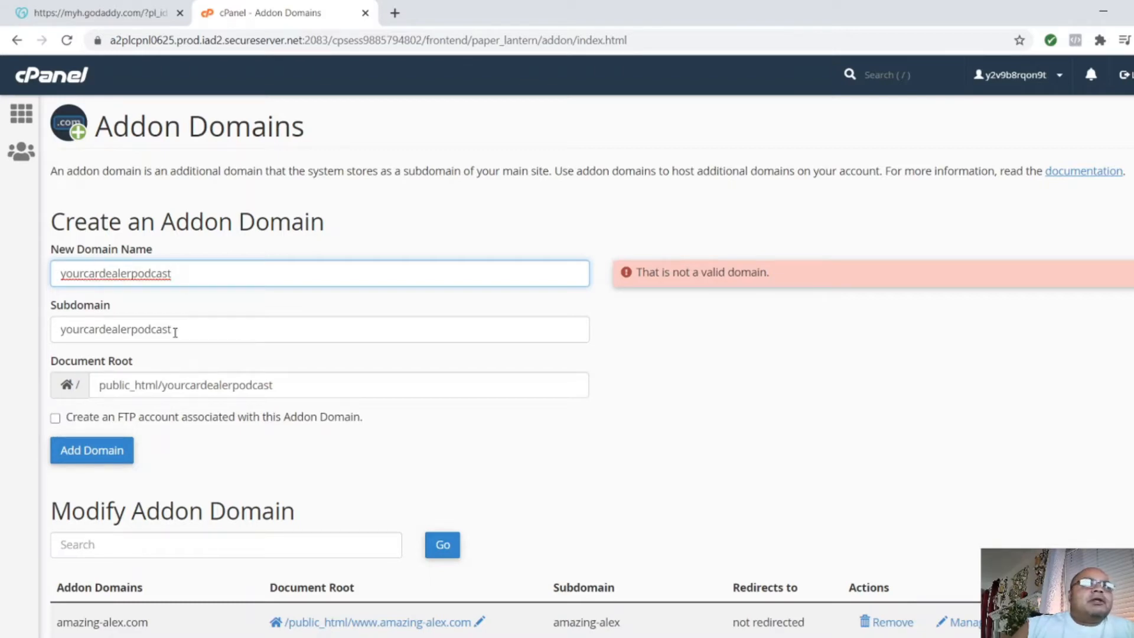
double_click(175, 329)
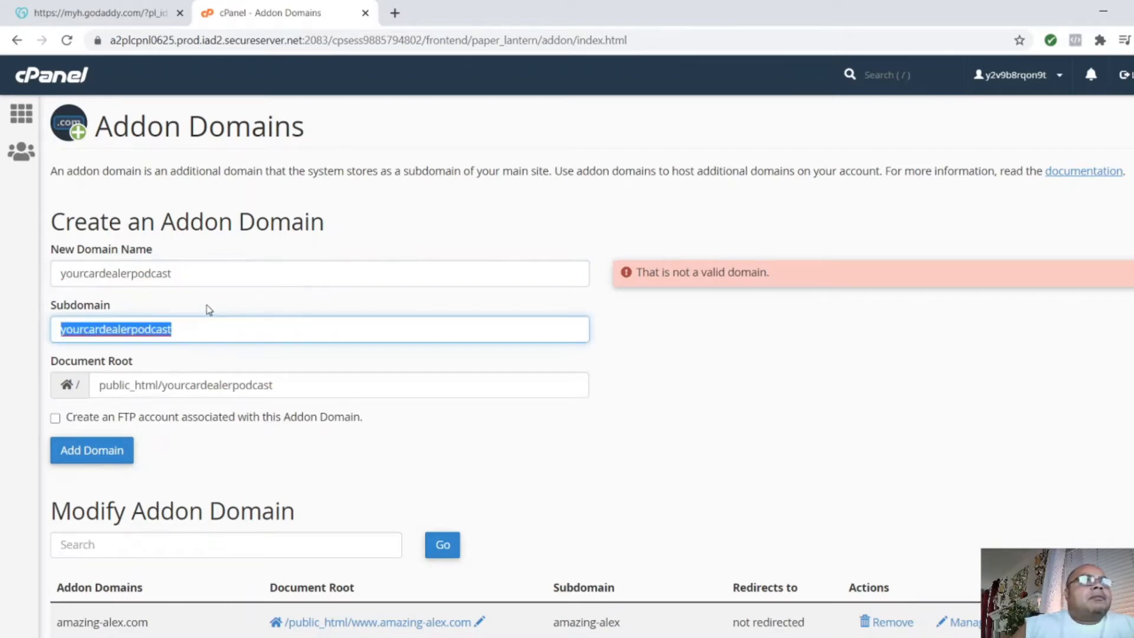
click(198, 269)
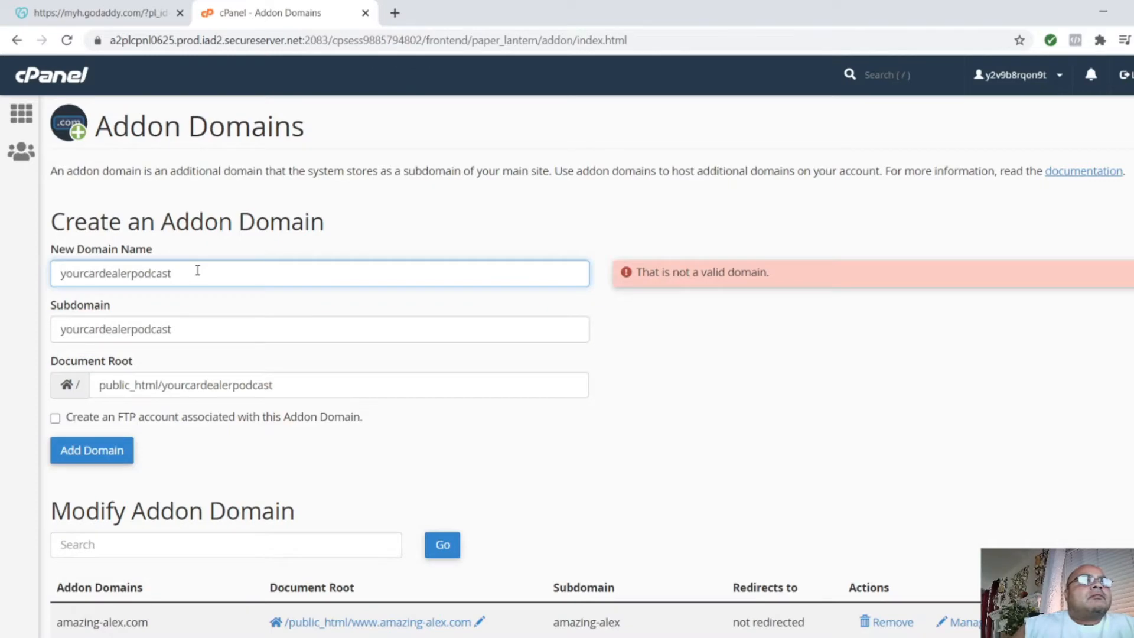
text(.com)
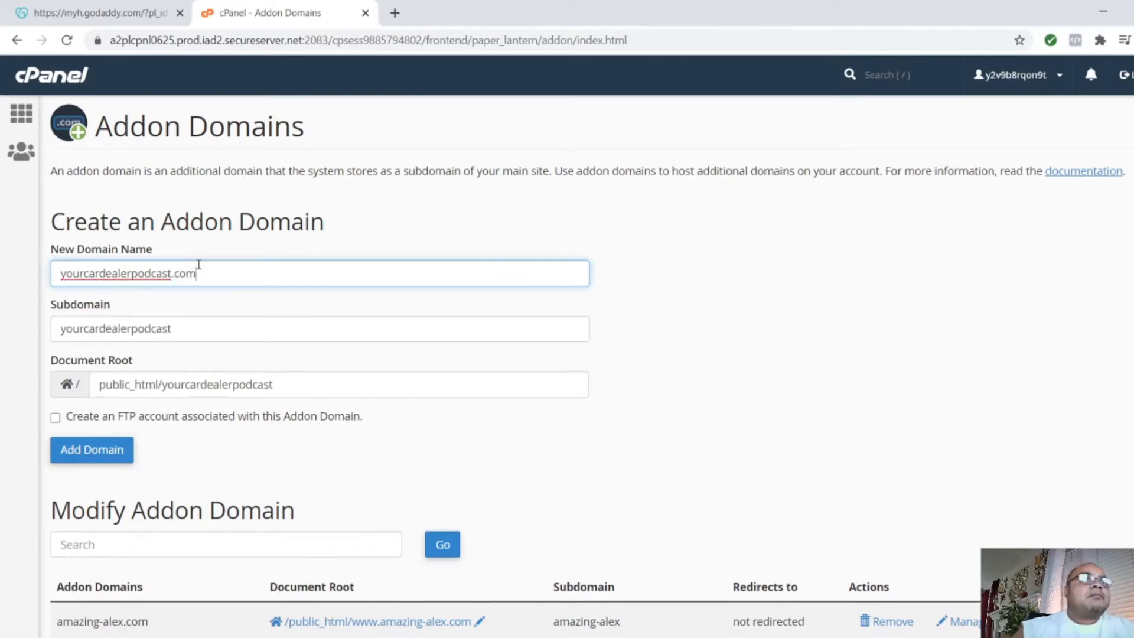
key(Tab)
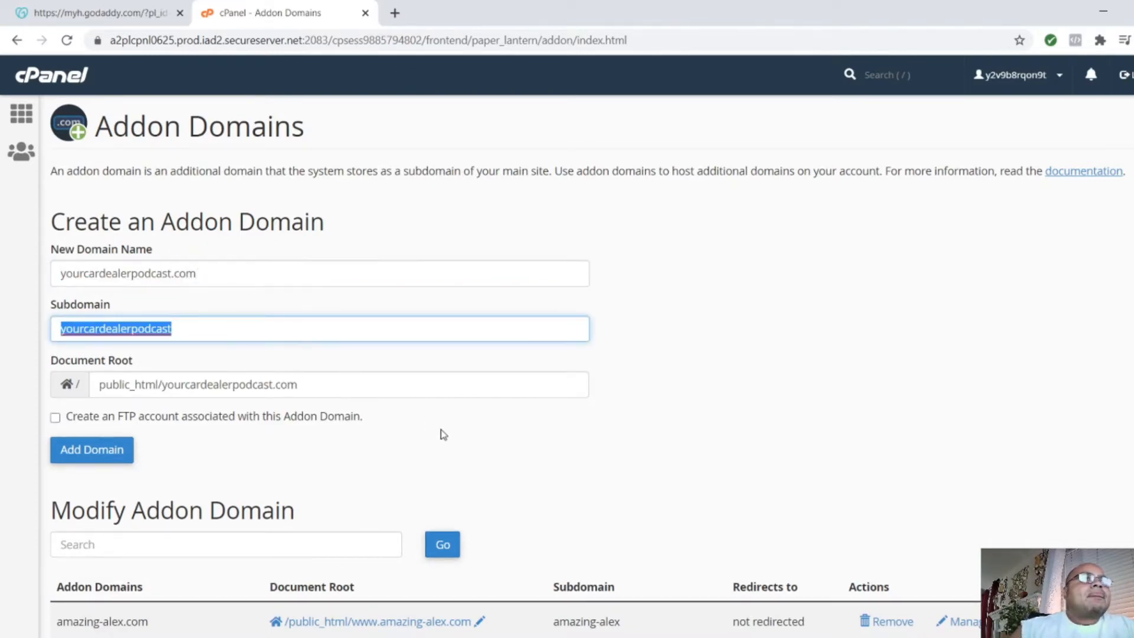
key(Tab)
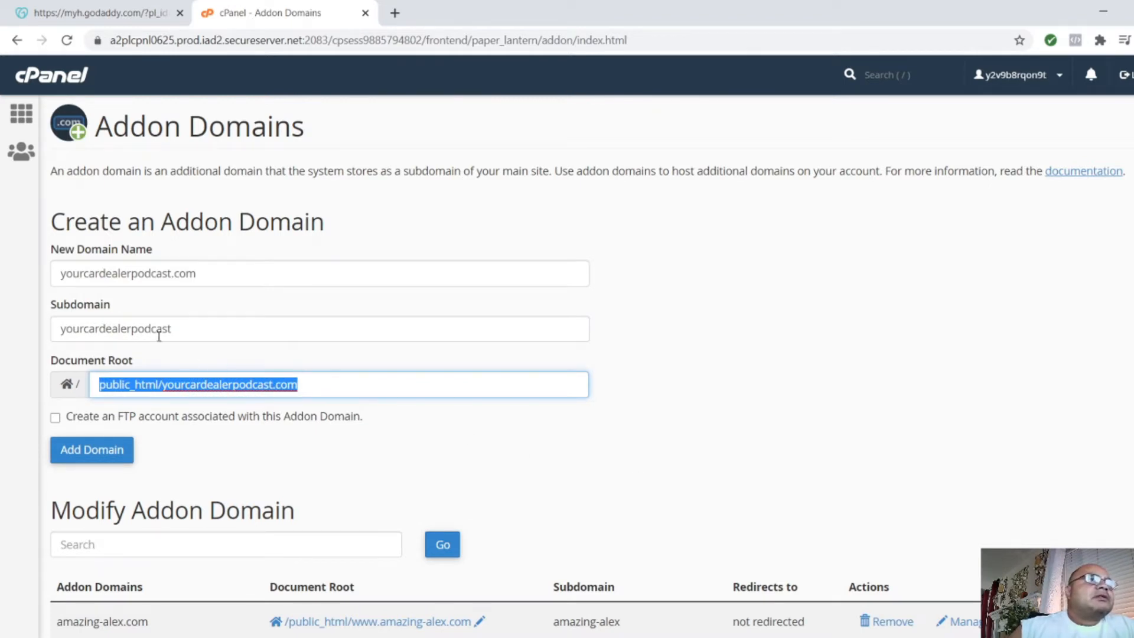
Create the addon domain yourcardealerpodcast.com from the filled-in form and go back to the Addon Domains page
scroll(353, 453, down, 3)
scroll(356, 451, down, 1)
scroll(355, 454, up, 1)
scroll(356, 451, down, 3)
scroll(355, 449, up, 5)
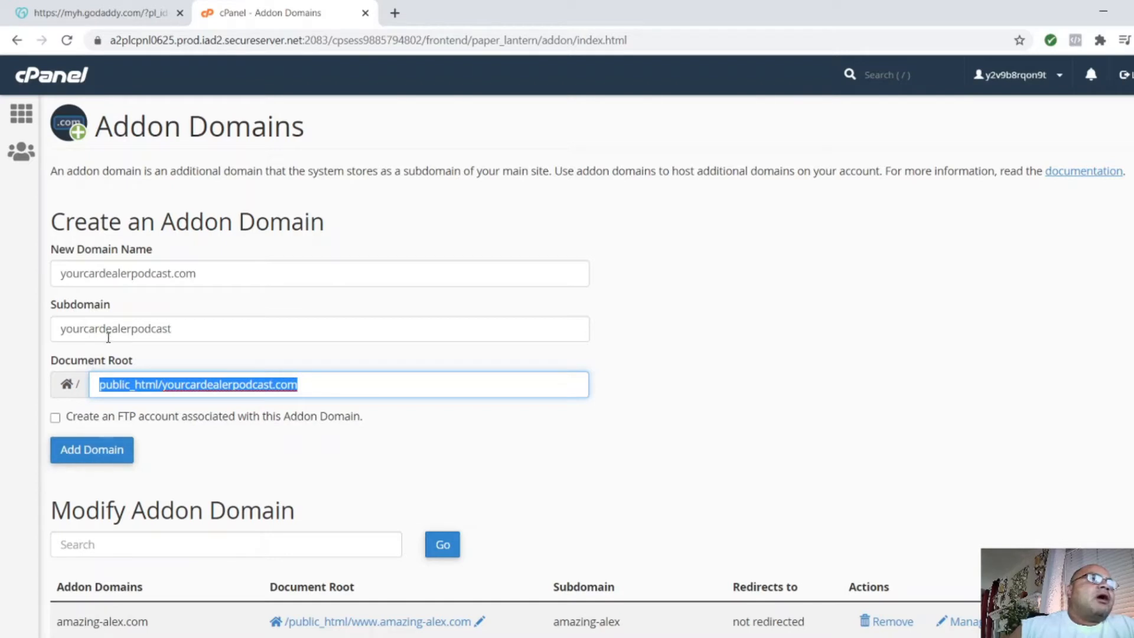
click(79, 456)
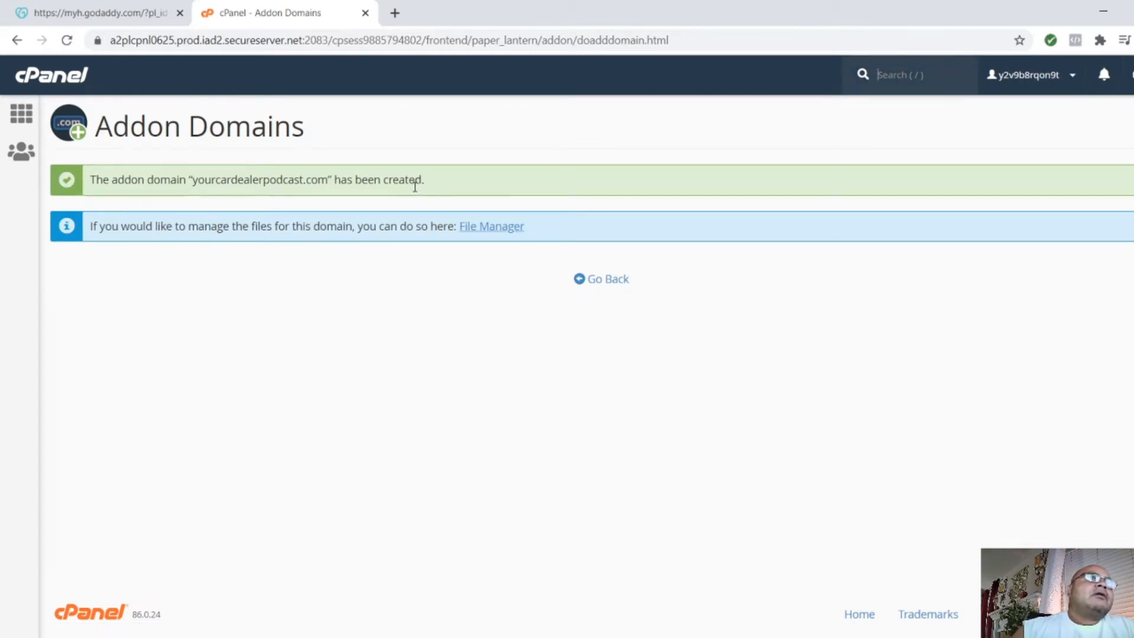
click(613, 283)
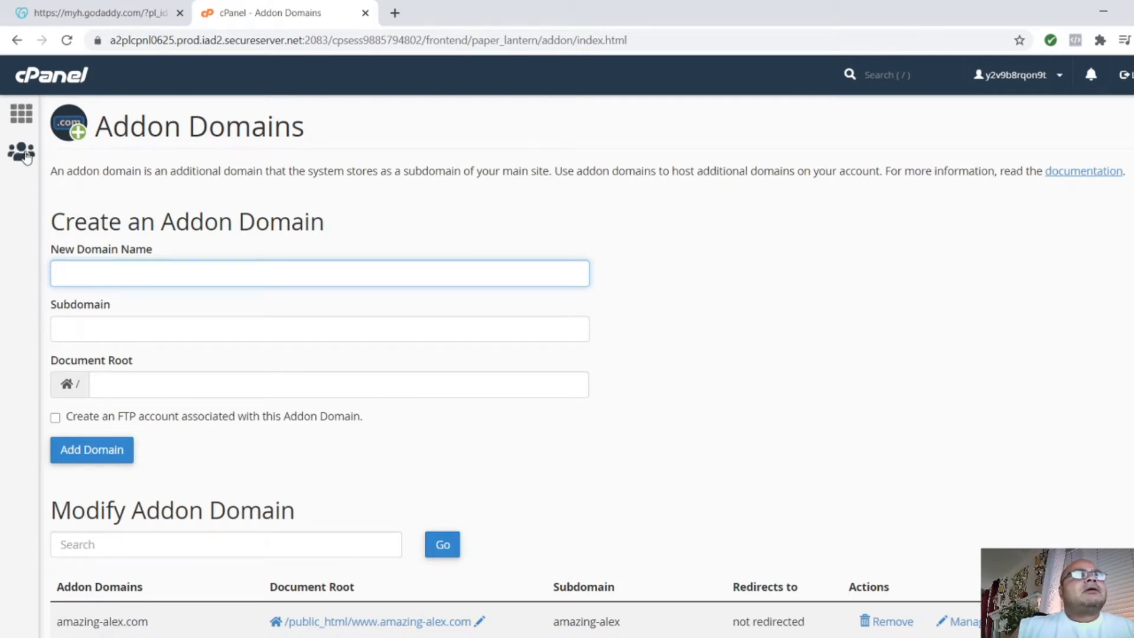
Return to the cPanel main page and open the Installatron Applications Installer in the Software section
click(27, 123)
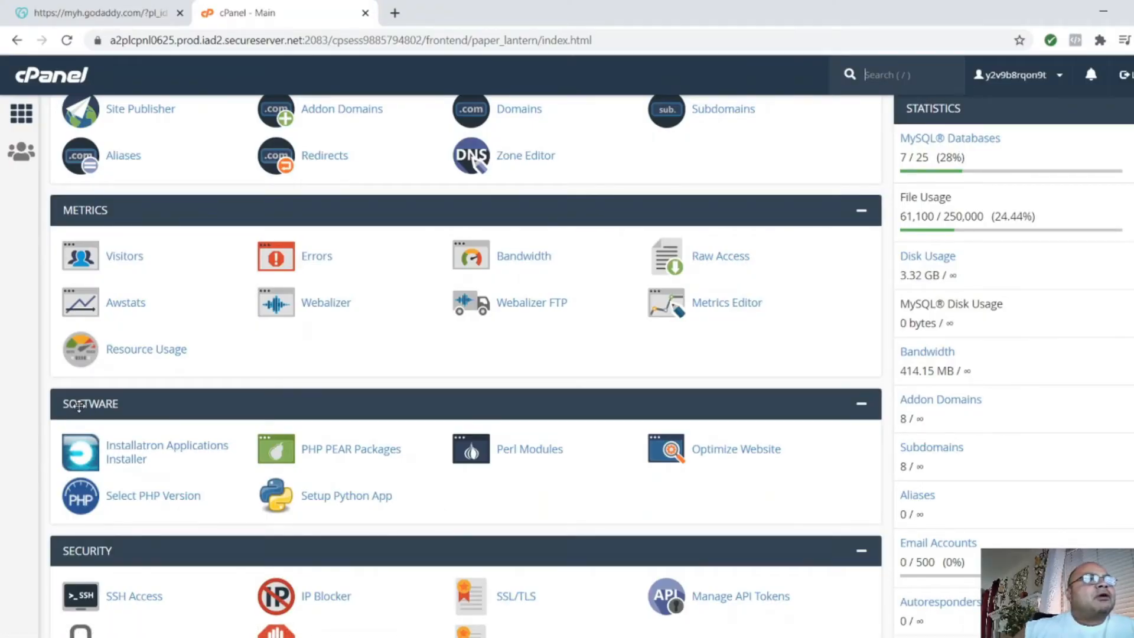
scroll(80, 406, up, 5)
scroll(118, 331, up, 2)
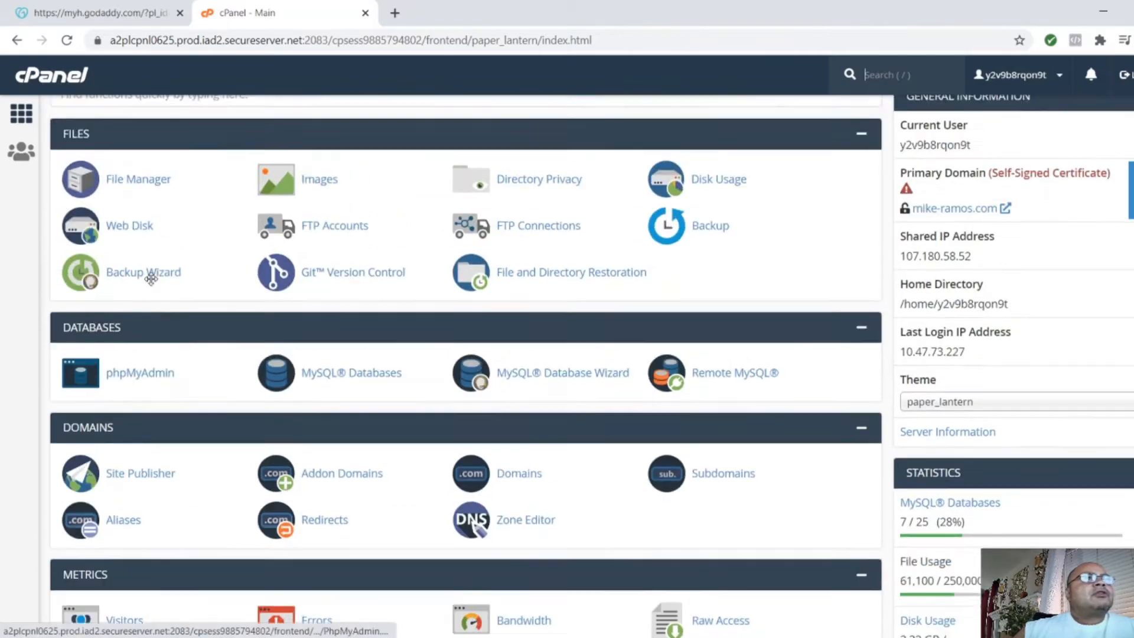
scroll(152, 319, down, 2)
scroll(151, 332, down, 5)
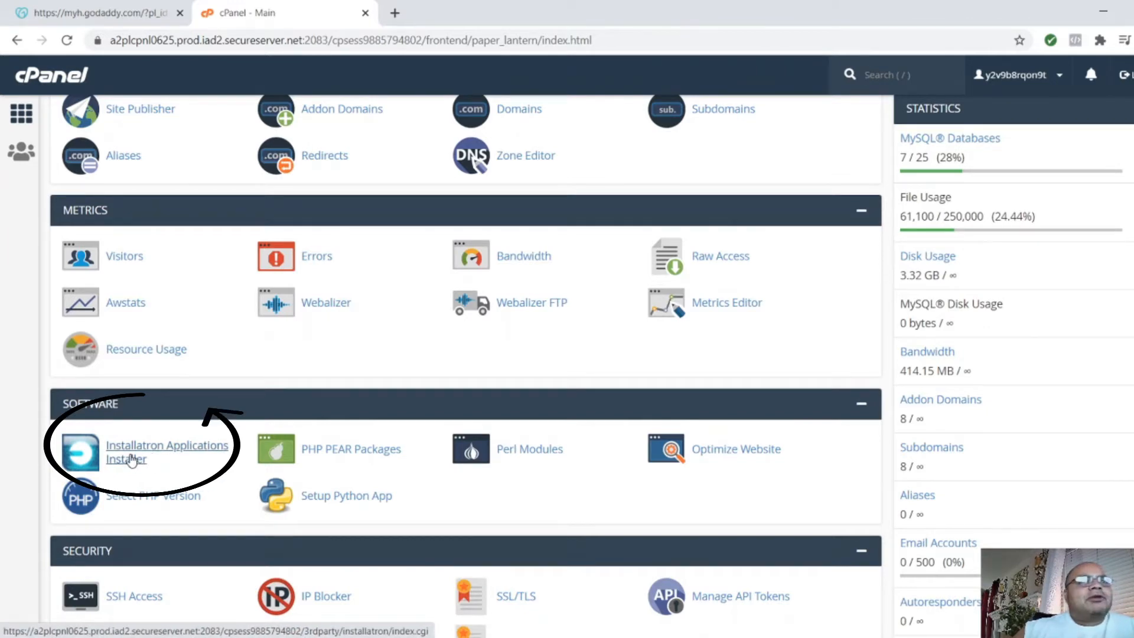
click(131, 460)
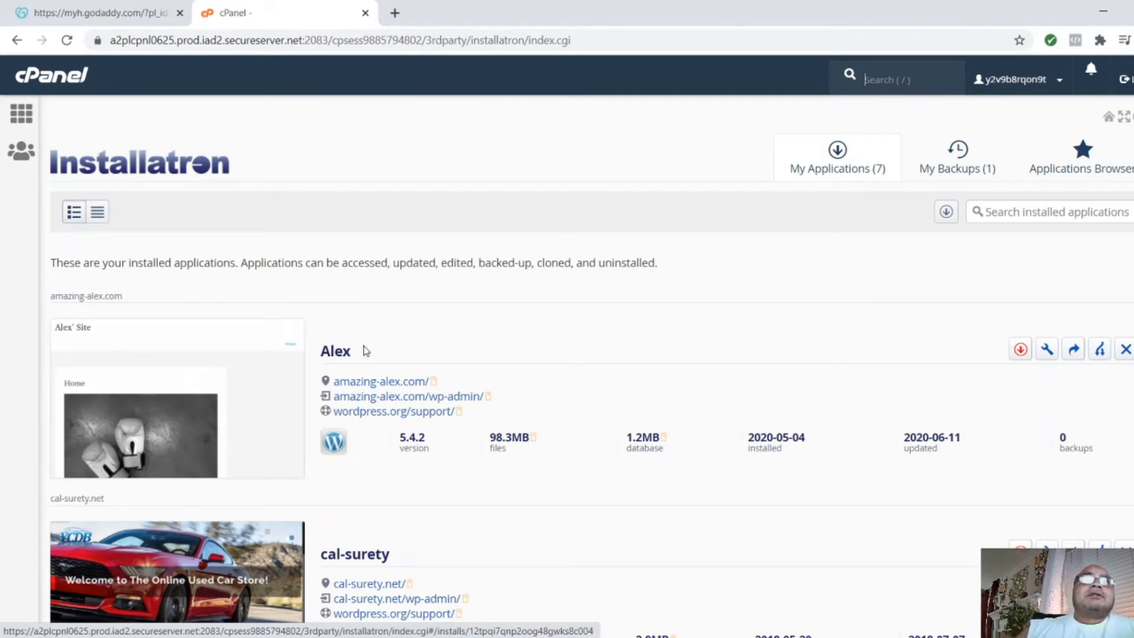
Find WordPress among the content management apps in Installatron's Applications Browser and start its install wizard
scroll(447, 526, down, 4)
scroll(447, 525, down, 15)
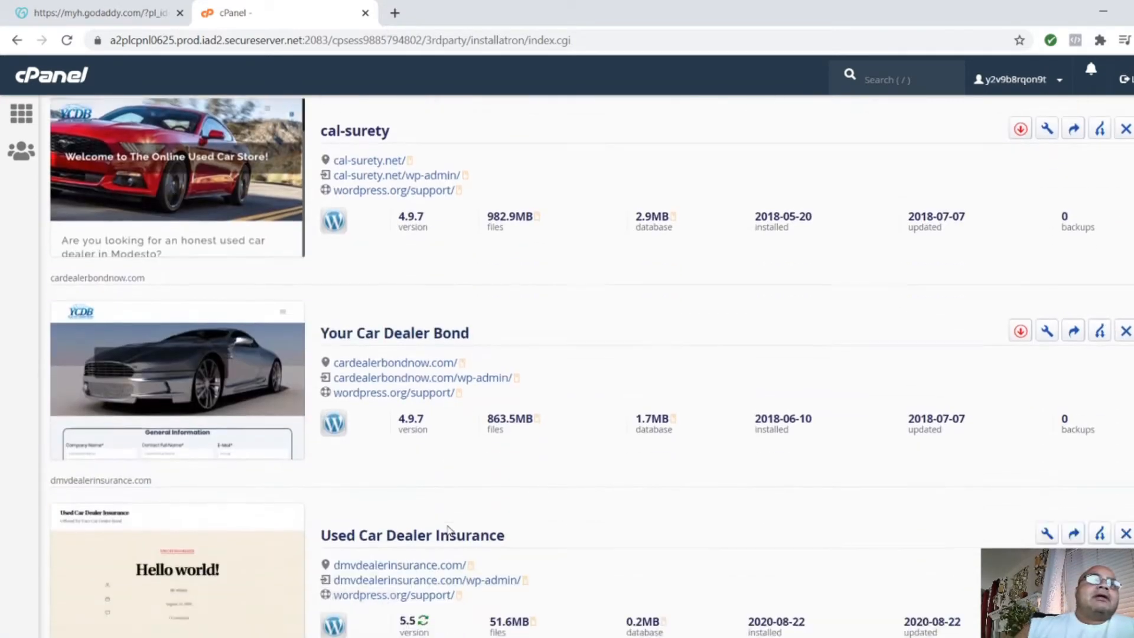
scroll(452, 536, up, 16)
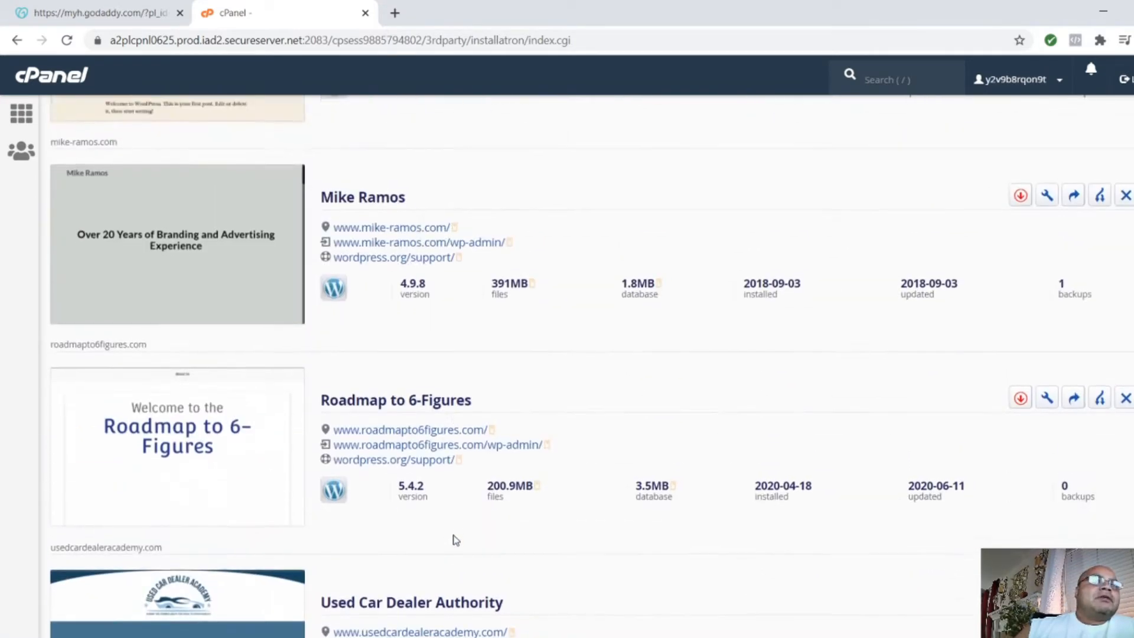
scroll(453, 544, up, 3)
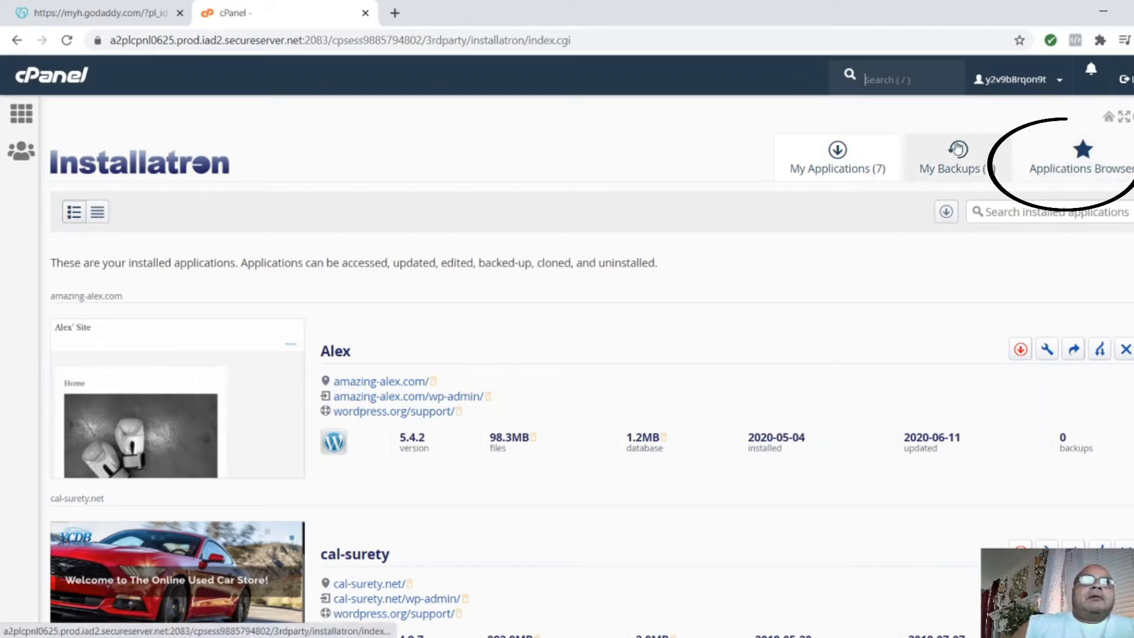
click(1073, 178)
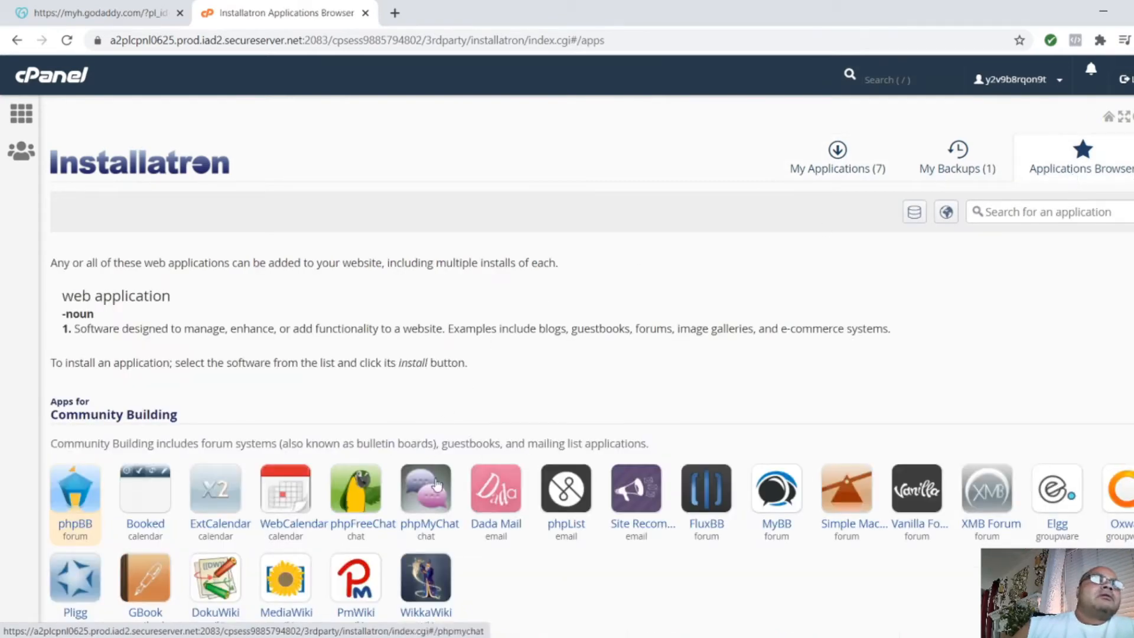
scroll(436, 484, down, 6)
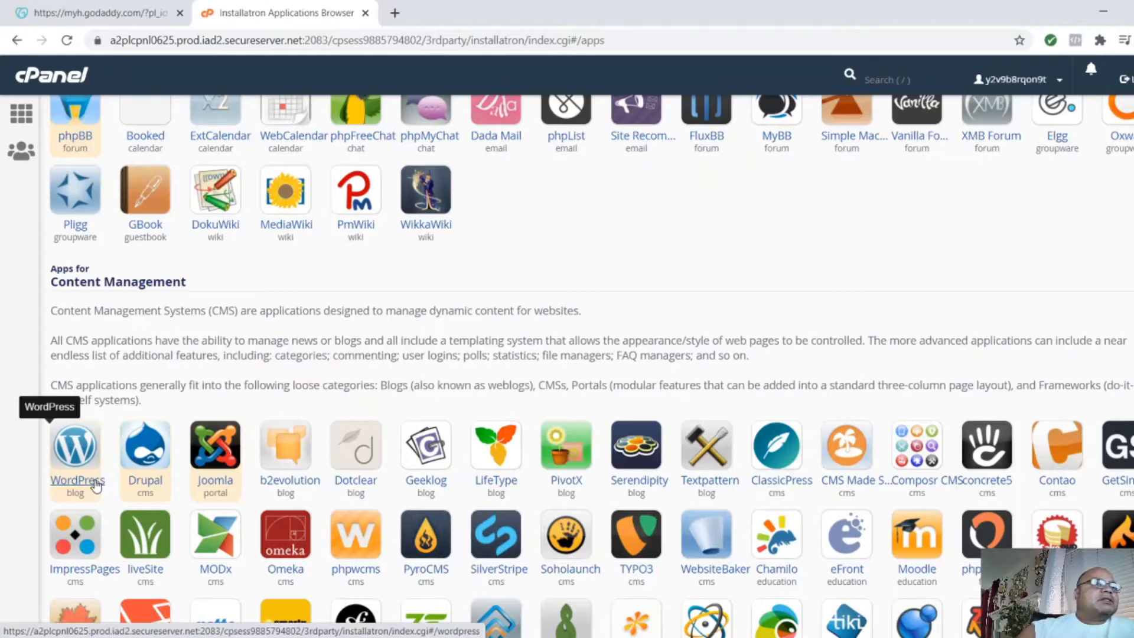
click(76, 466)
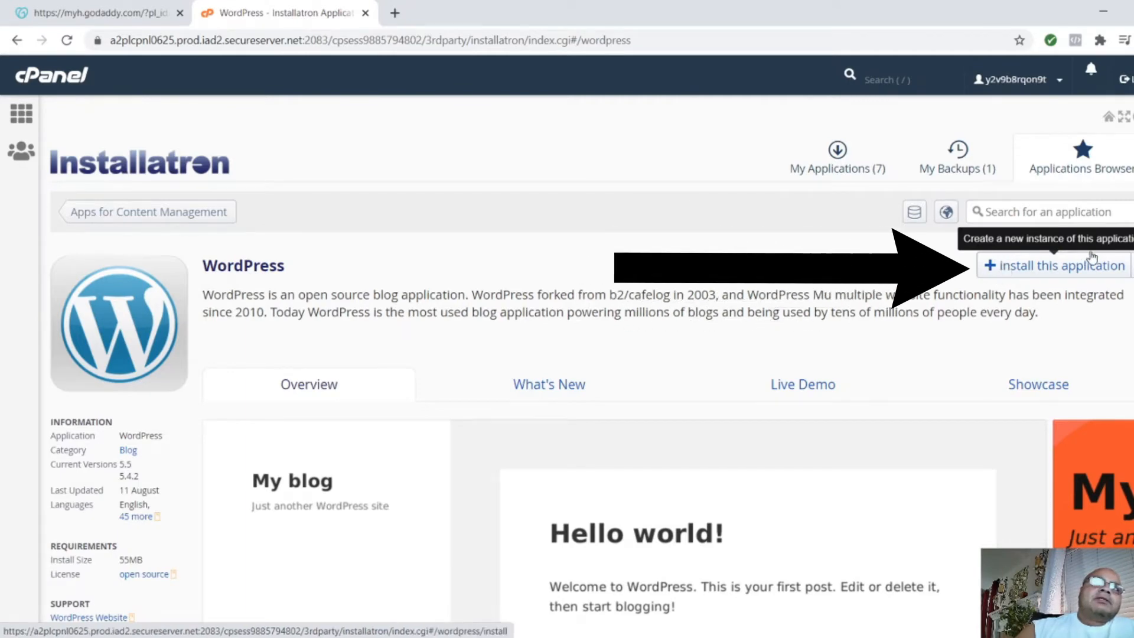
click(998, 266)
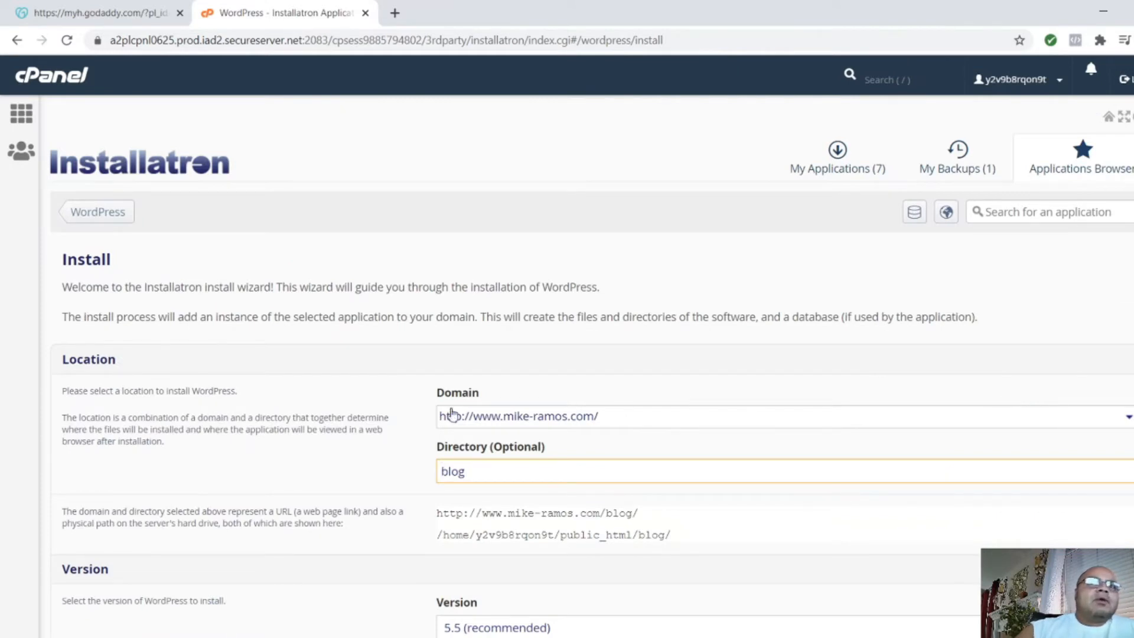
click(878, 424)
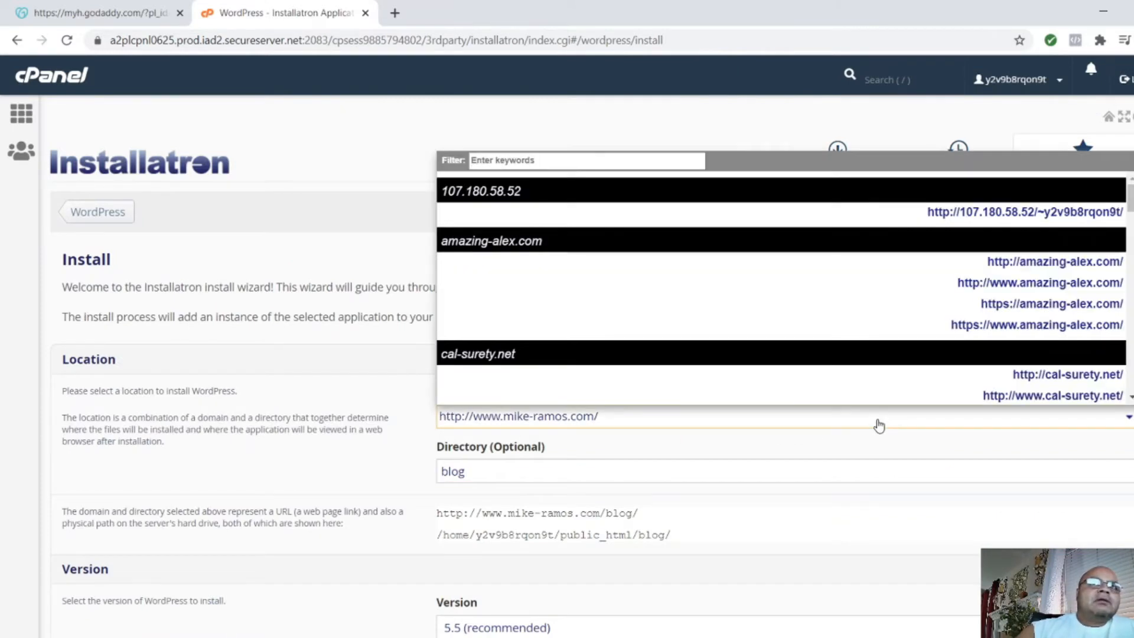
scroll(710, 359, down, 3)
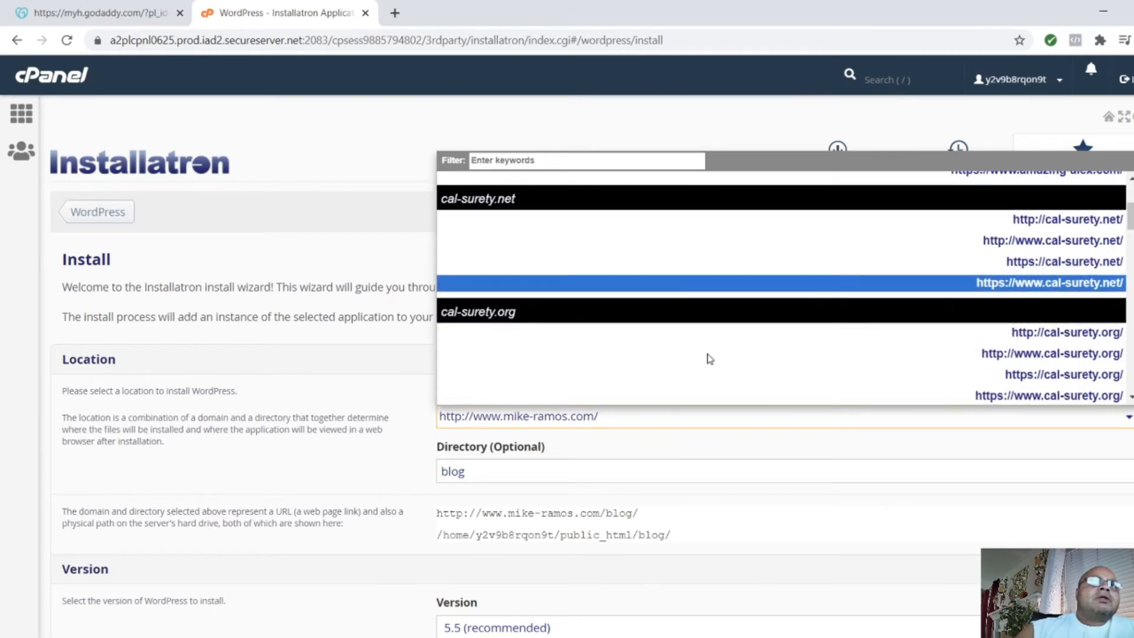
scroll(710, 359, down, 5)
scroll(710, 358, down, 10)
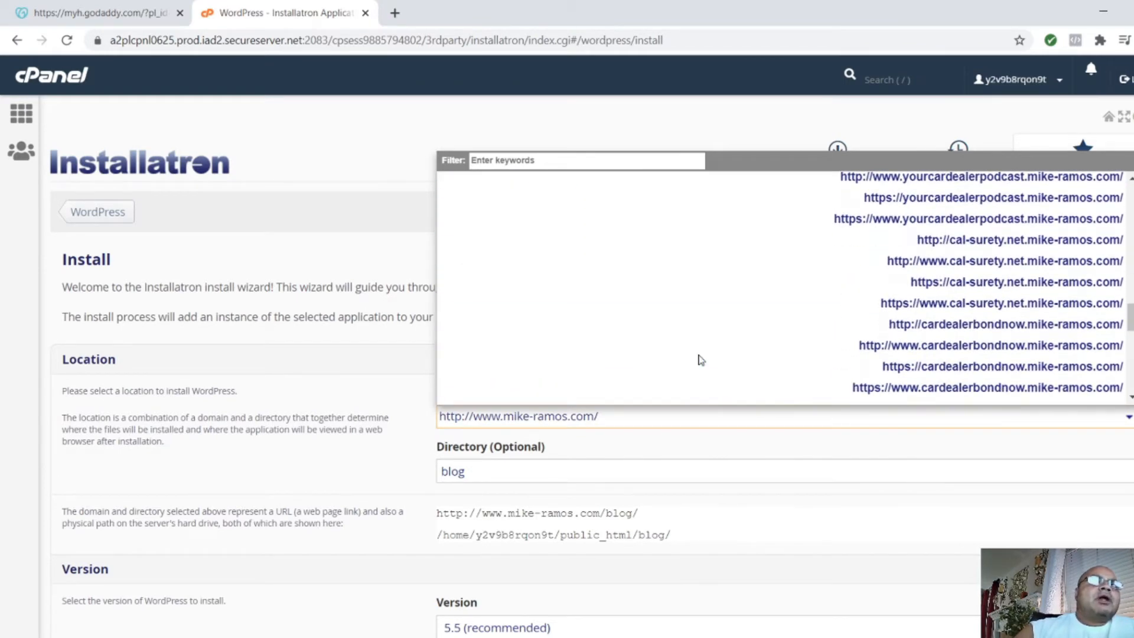
scroll(700, 360, down, 3)
scroll(700, 361, down, 5)
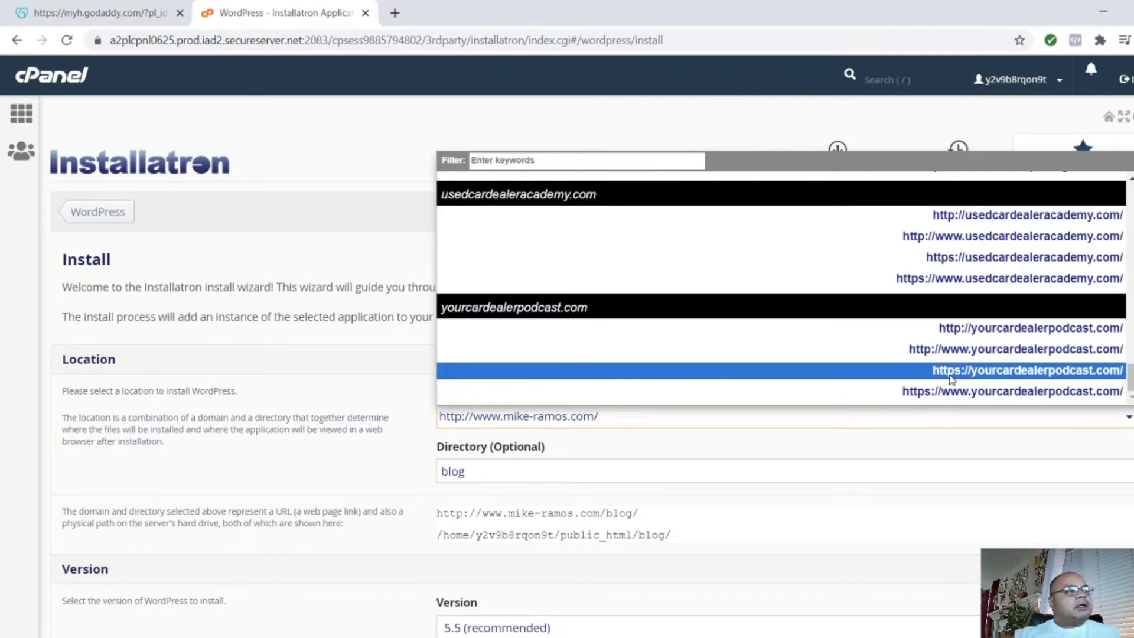
click(1005, 373)
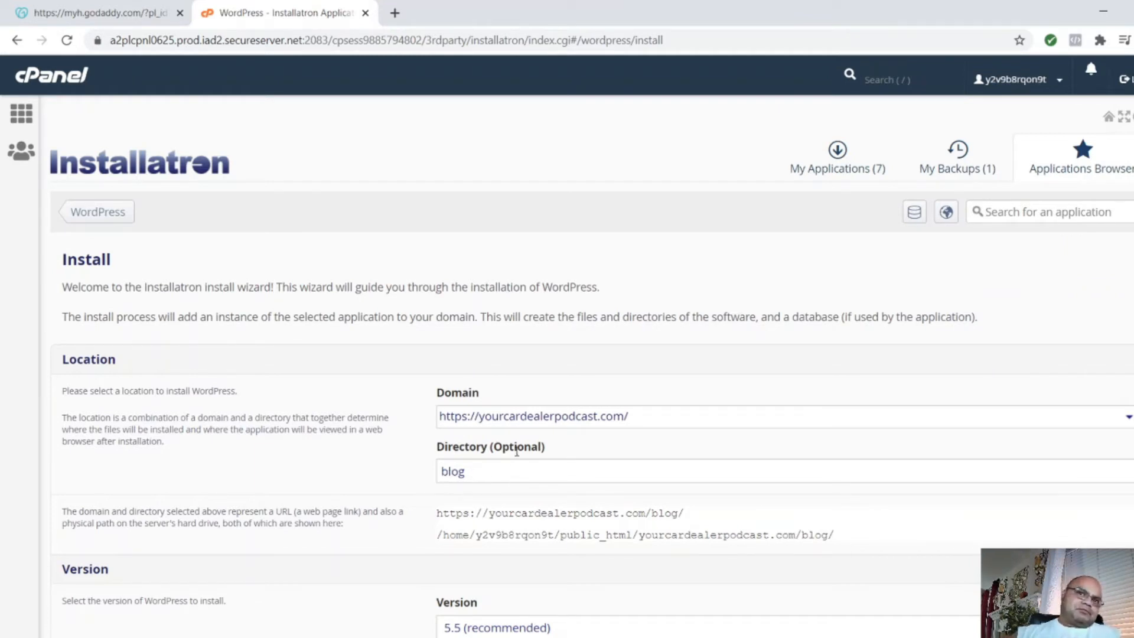
Try Your Car Dealer as the optional directory for the WordPress installation
drag(491, 478, 417, 478)
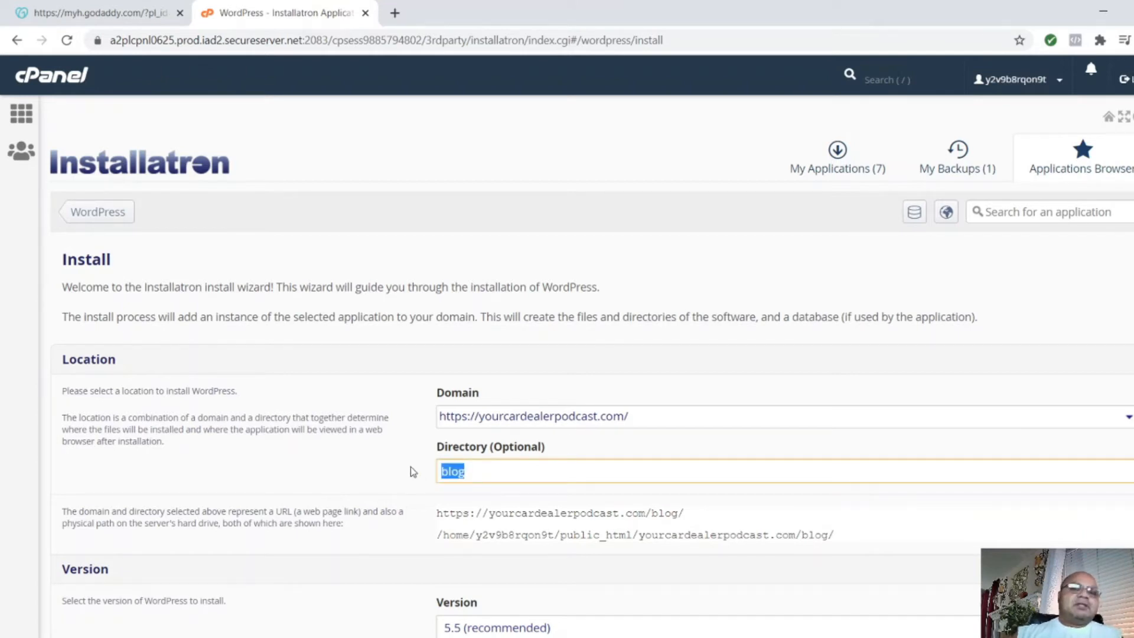
text(Your Va)
key(BackSpace)
key(BackSpace)
text(Car Dealer)
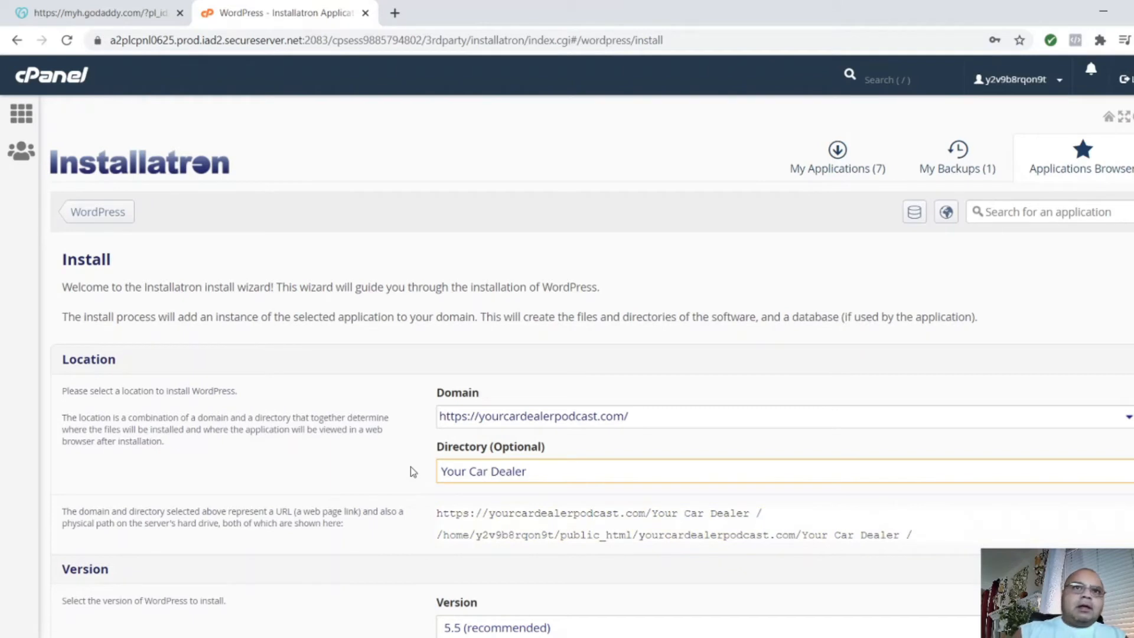
Clear the optional directory so WordPress installs directly at the root of the chosen domain
key(BackSpace)
key(BackSpace)
key(BackSpace)
key(BackSpace)
key(BackSpace)
key(BackSpace)
key(BackSpace)
key(BackSpace)
key(BackSpace)
key(BackSpace)
key(BackSpace)
key(BackSpace)
key(BackSpace)
key(BackSpace)
key(BackSpace)
key(BackSpace)
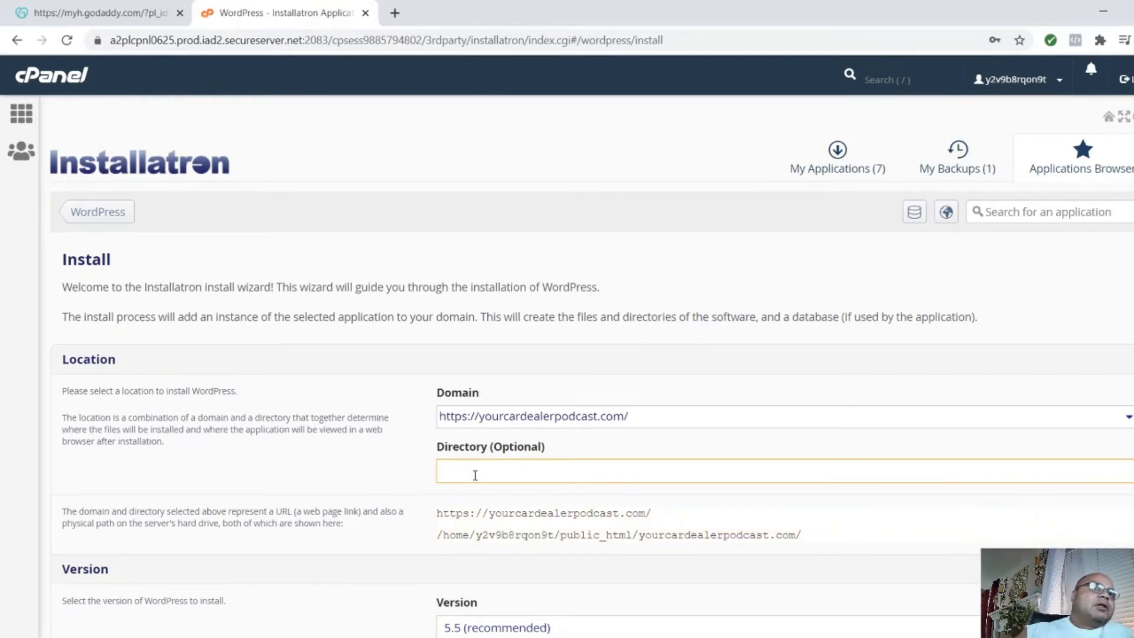
Review the version, language, licence agreement, automatic update and backup options of the WordPress installation
scroll(475, 475, down, 1)
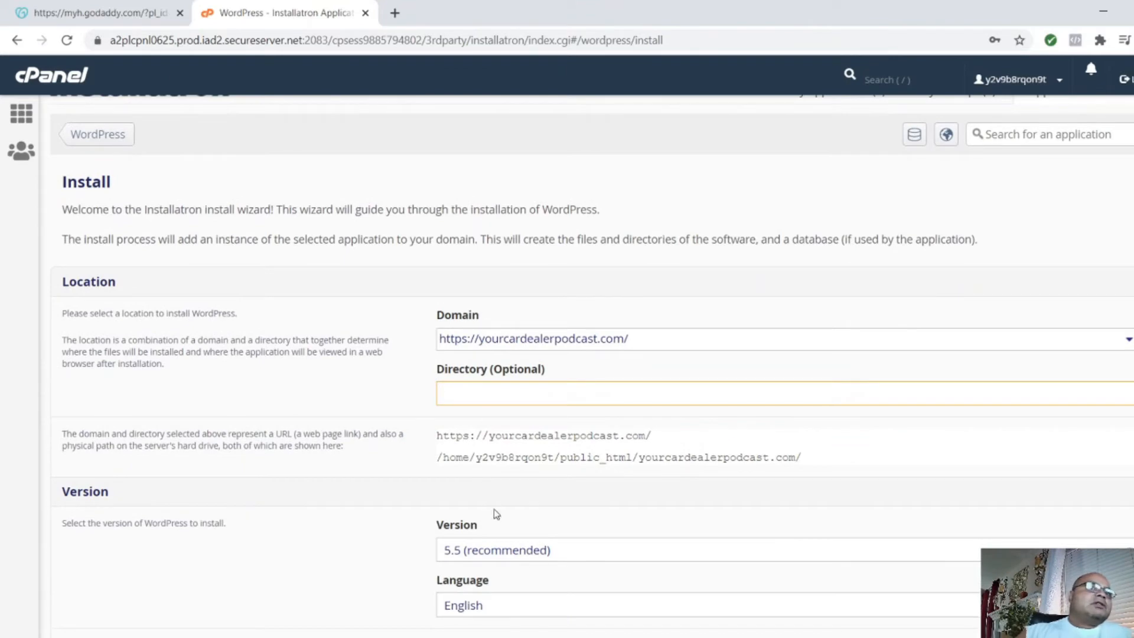
scroll(557, 579, down, 2)
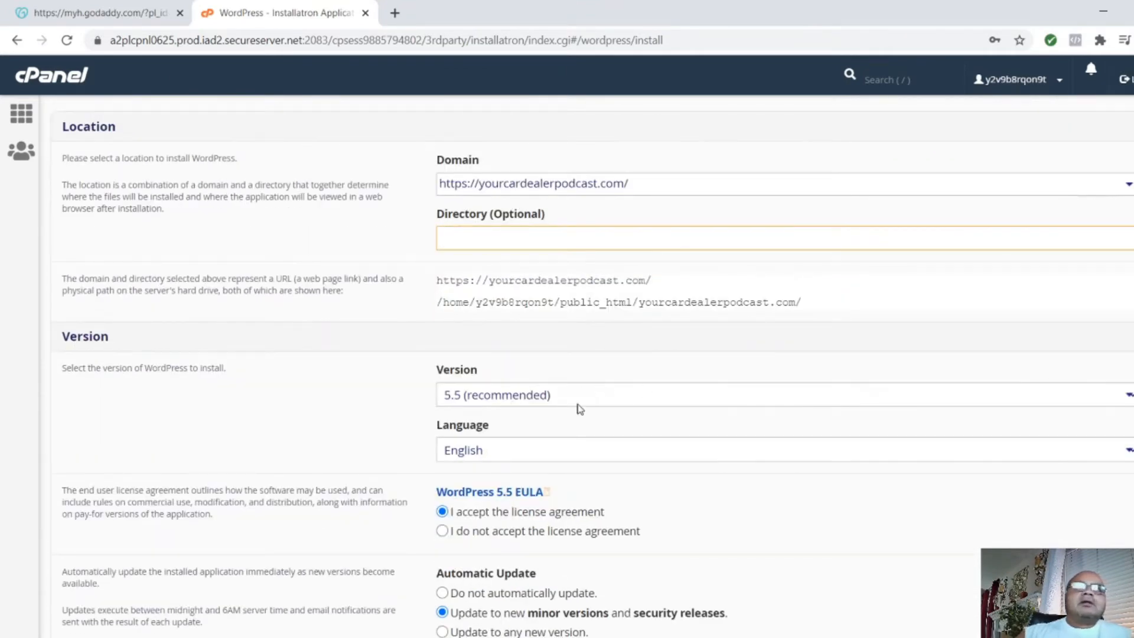
scroll(514, 466, down, 1)
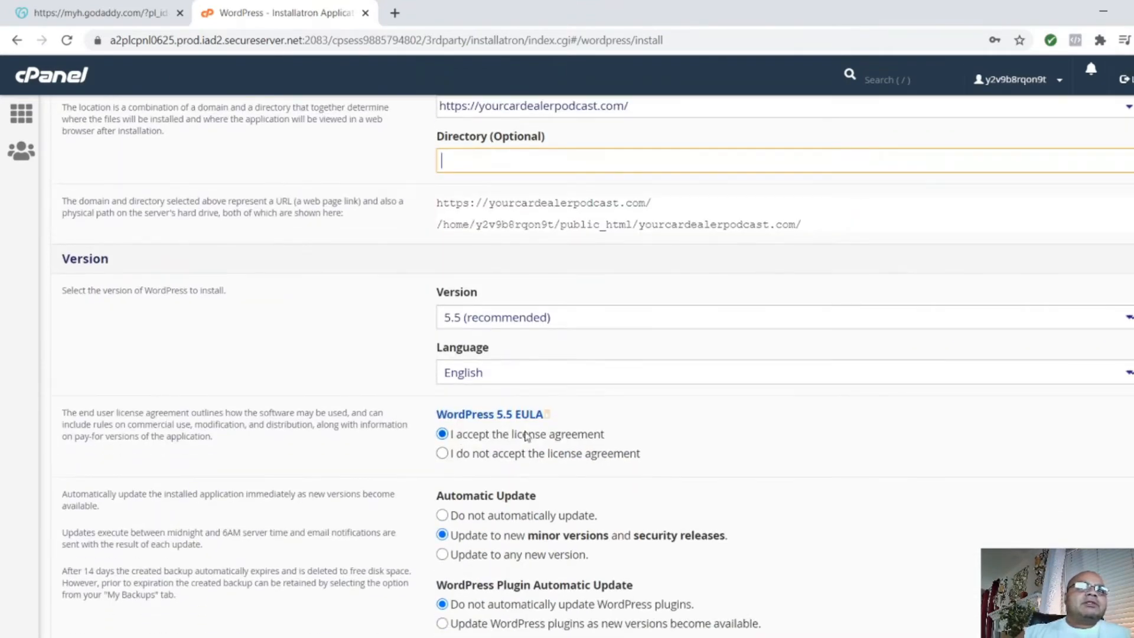
scroll(559, 448, down, 2)
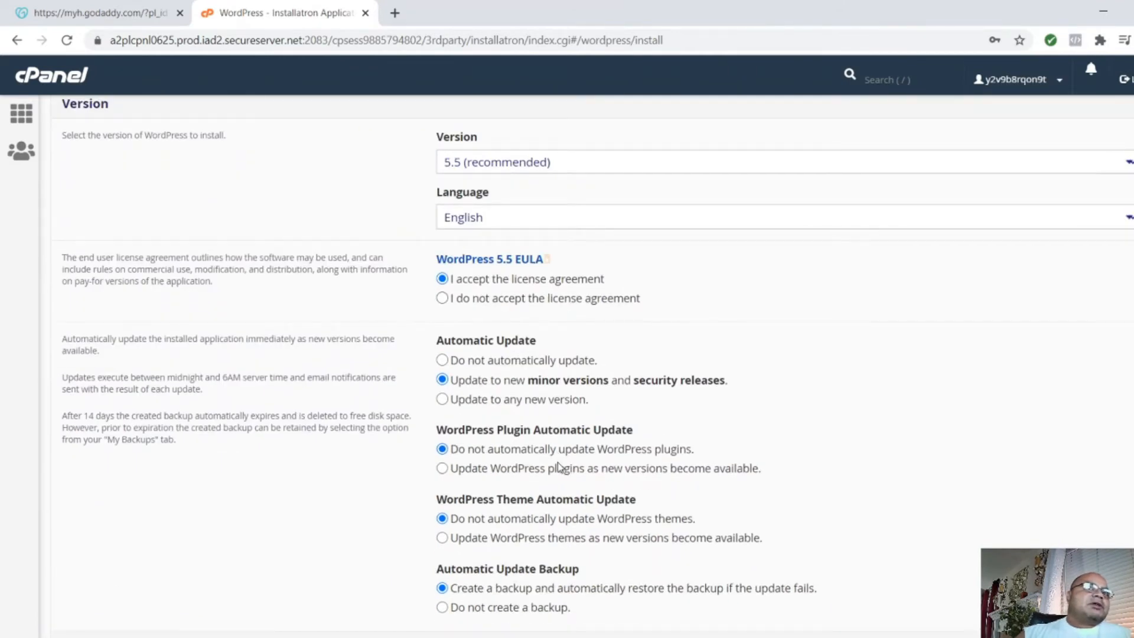
scroll(558, 463, down, 1)
scroll(488, 529, down, 2)
scroll(487, 530, down, 1)
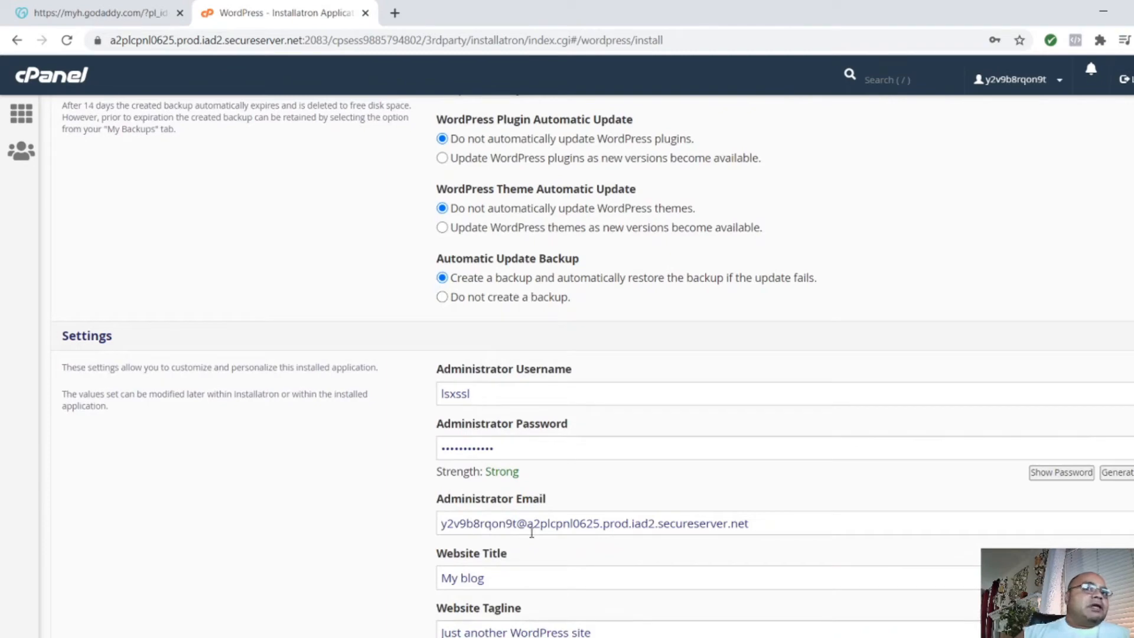
Check the prefilled administrator username, password and email for the new WordPress site
click(480, 395)
drag(480, 396, 382, 394)
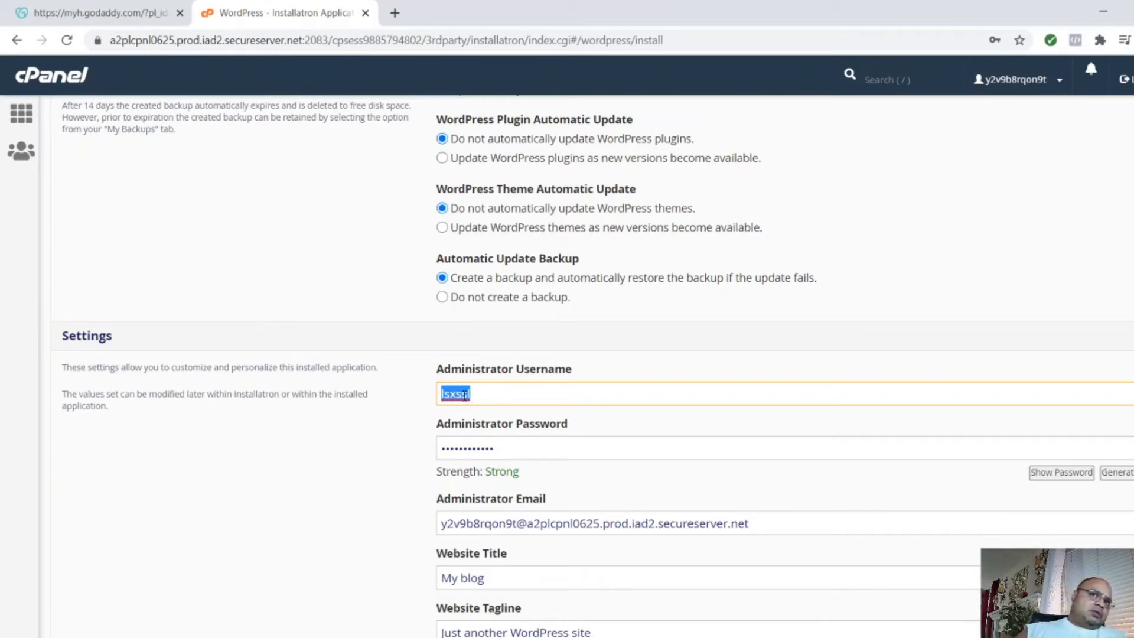
drag(502, 447, 435, 449)
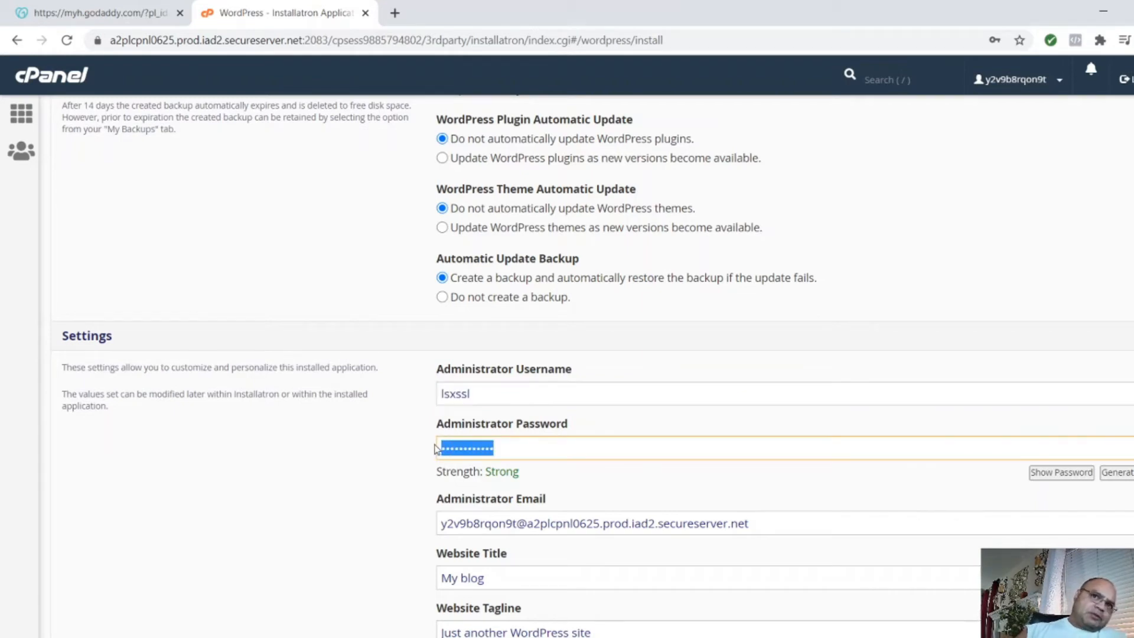
click(1056, 477)
click(1056, 477)
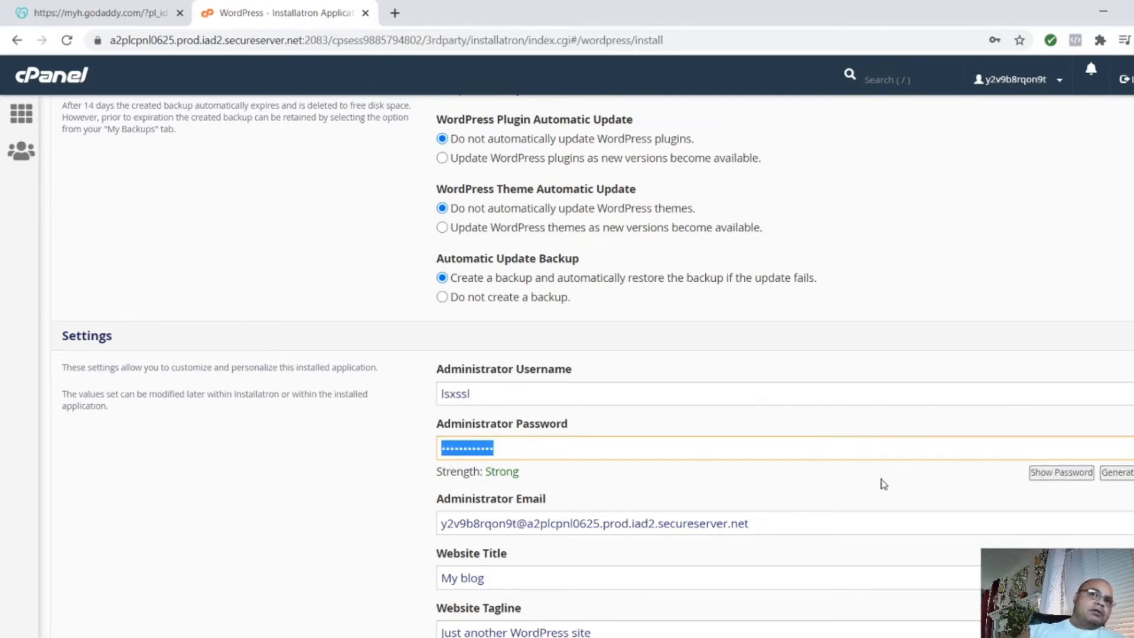
drag(765, 523, 434, 548)
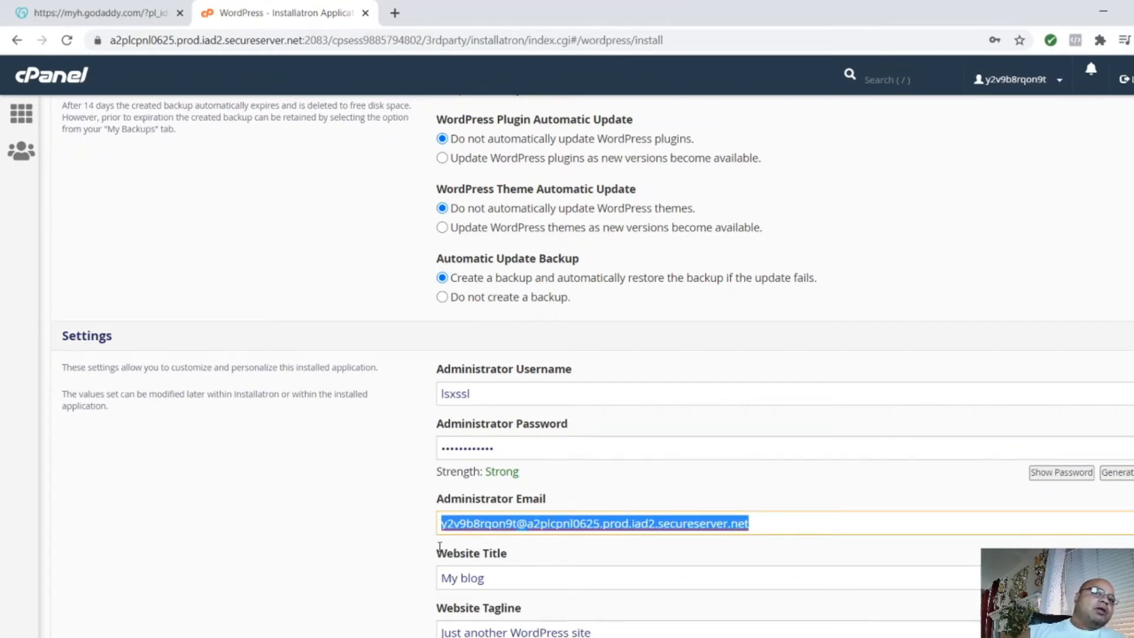
Set the website title to Your Car Dealer Podcast
drag(493, 574, 392, 580)
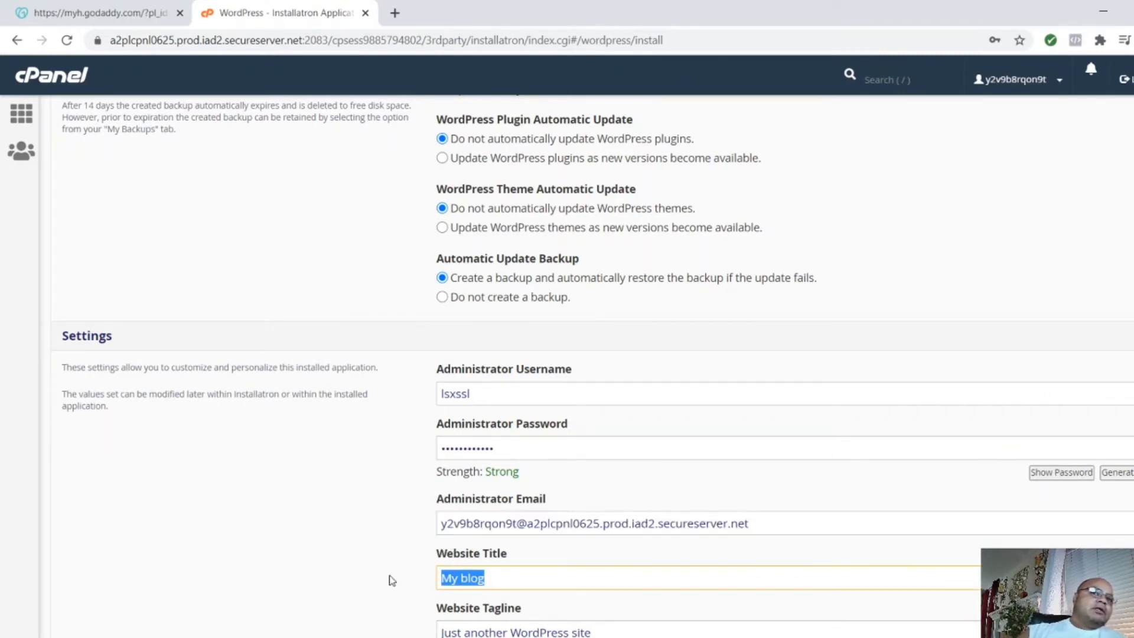
text(you)
key(BackSpace)
key(BackSpace)
key(BackSpace)
text(Your Car Dealer Po)
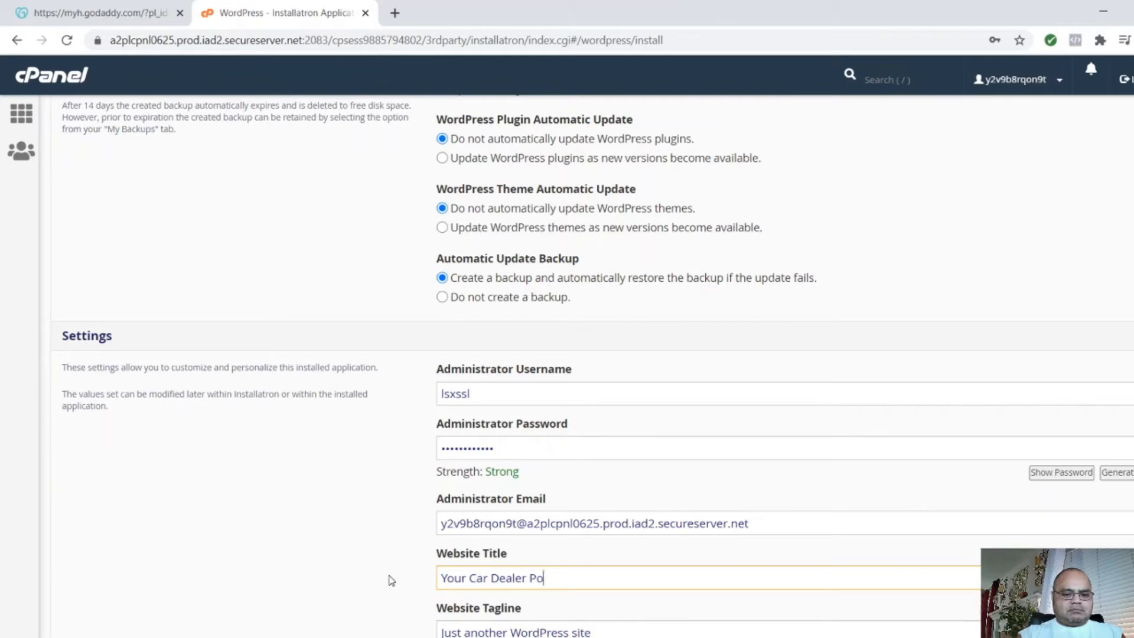
text(dcast)
Replace the default website tagline with "Dedicated to Helping Used Car Dealers Thrive!"
scroll(423, 578, down, 3)
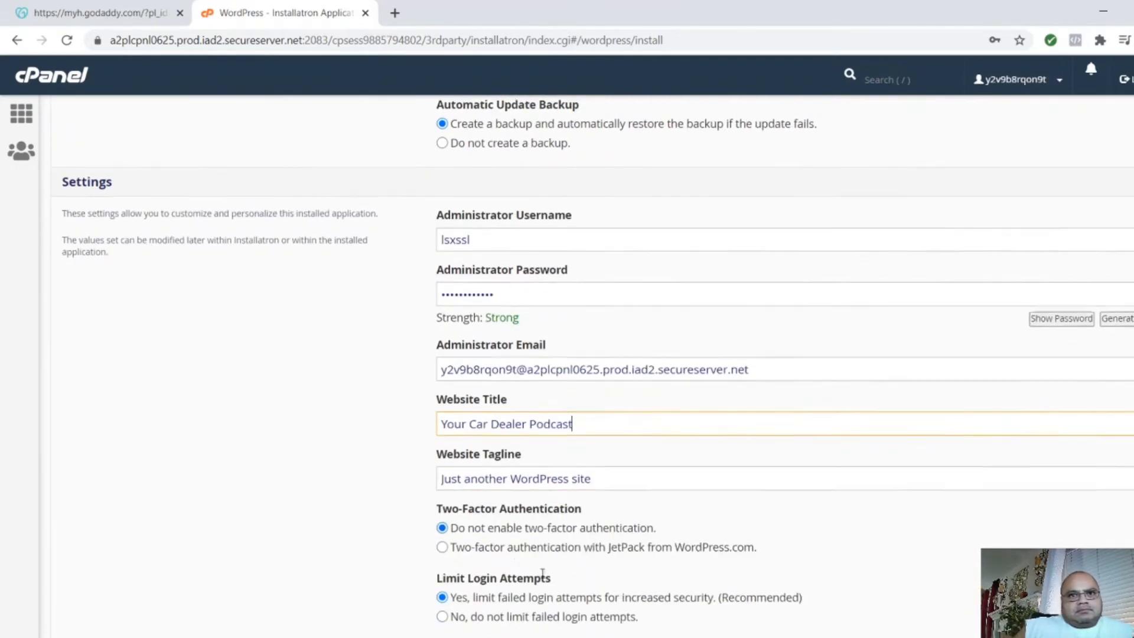
drag(595, 478, 419, 470)
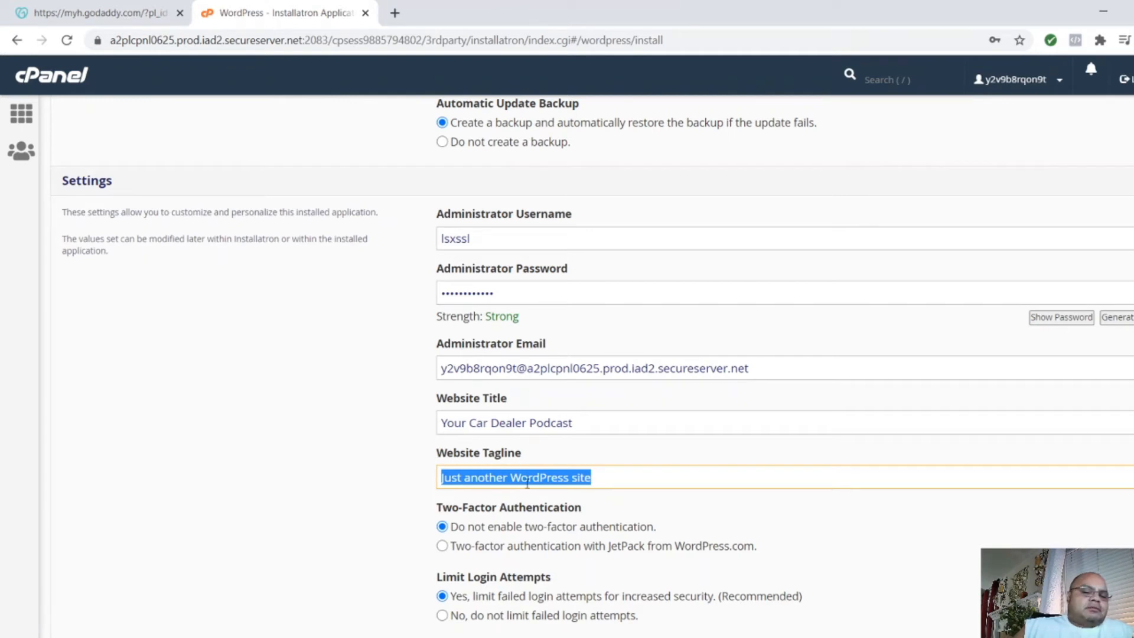
text(DEdicated to)
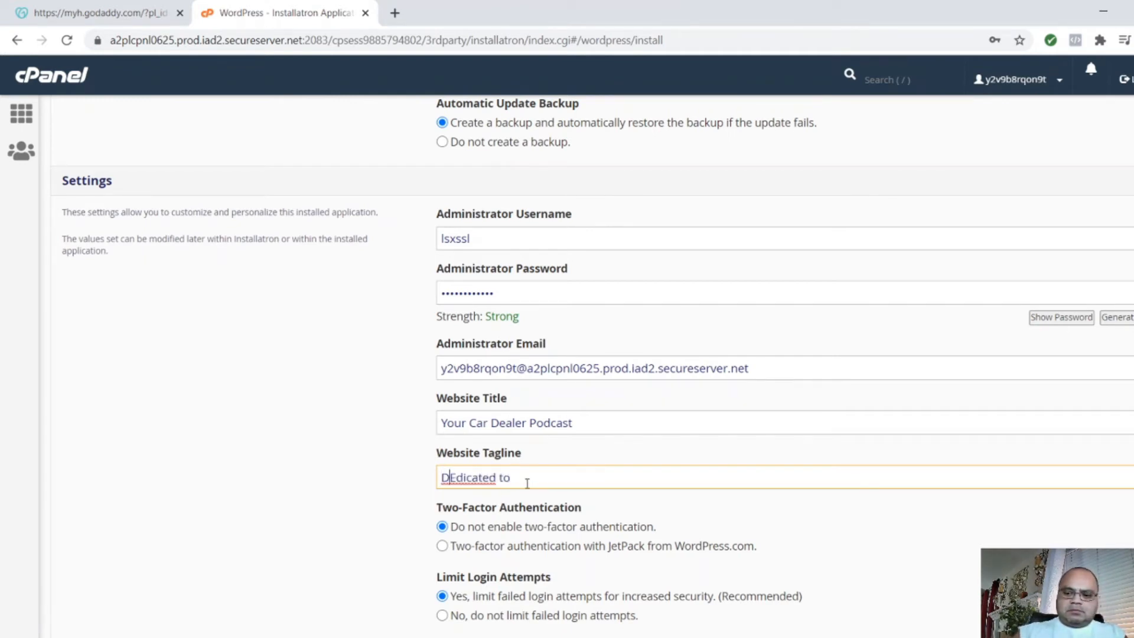
key(Delete)
text(e Helping Us)
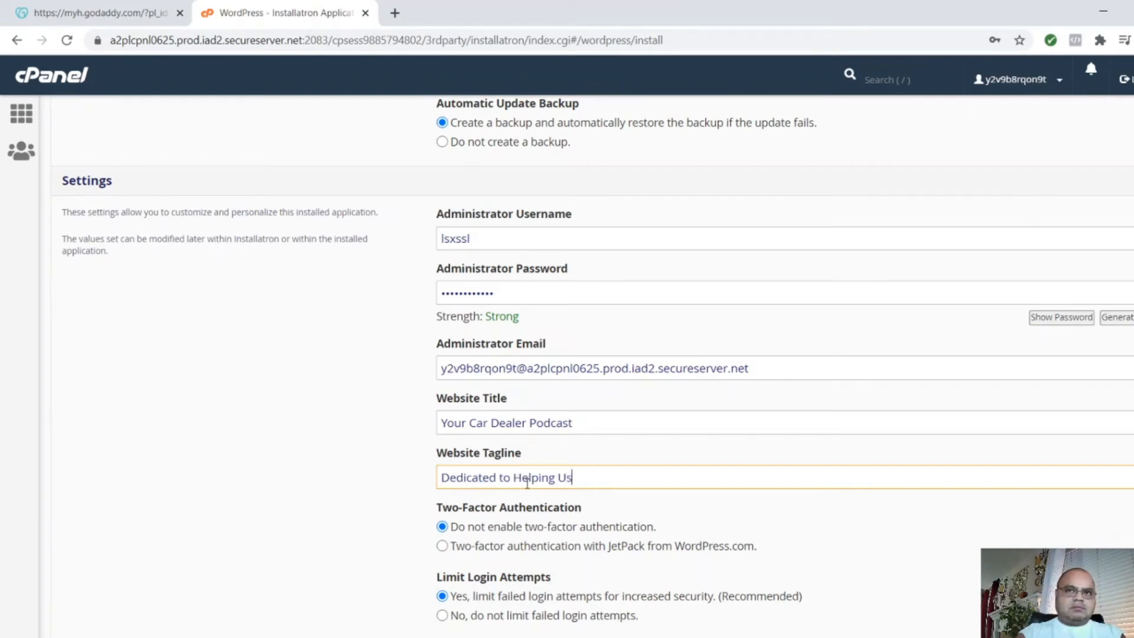
text(ed Car Dealers Thrive!)
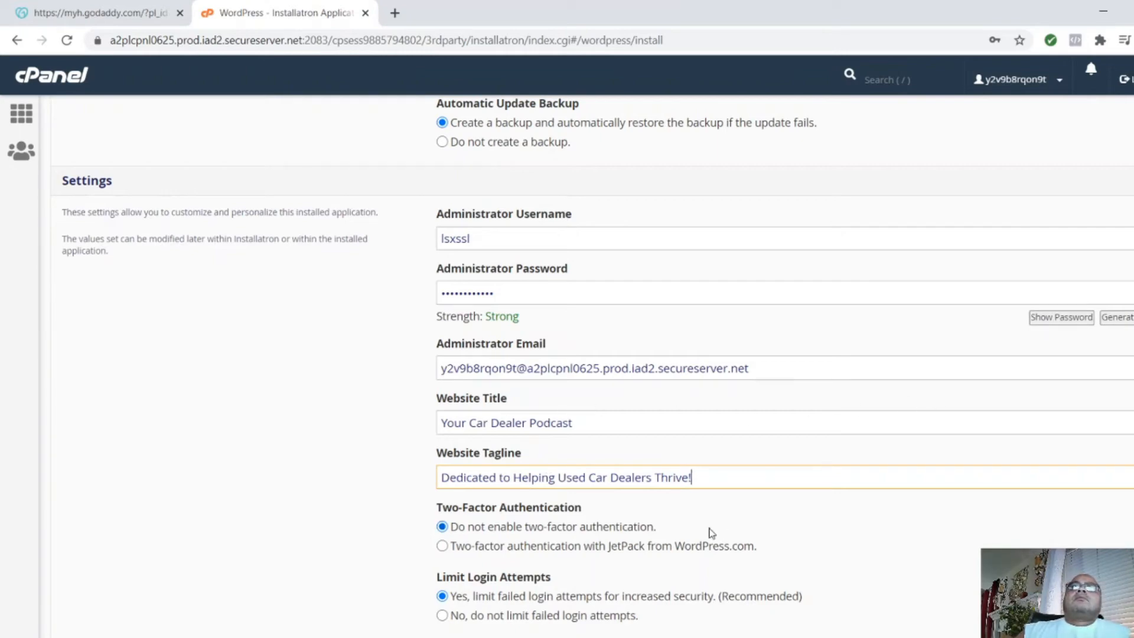
Check the remaining security, multi-site and advanced settings, and start the WordPress installation
scroll(561, 502, up, 3)
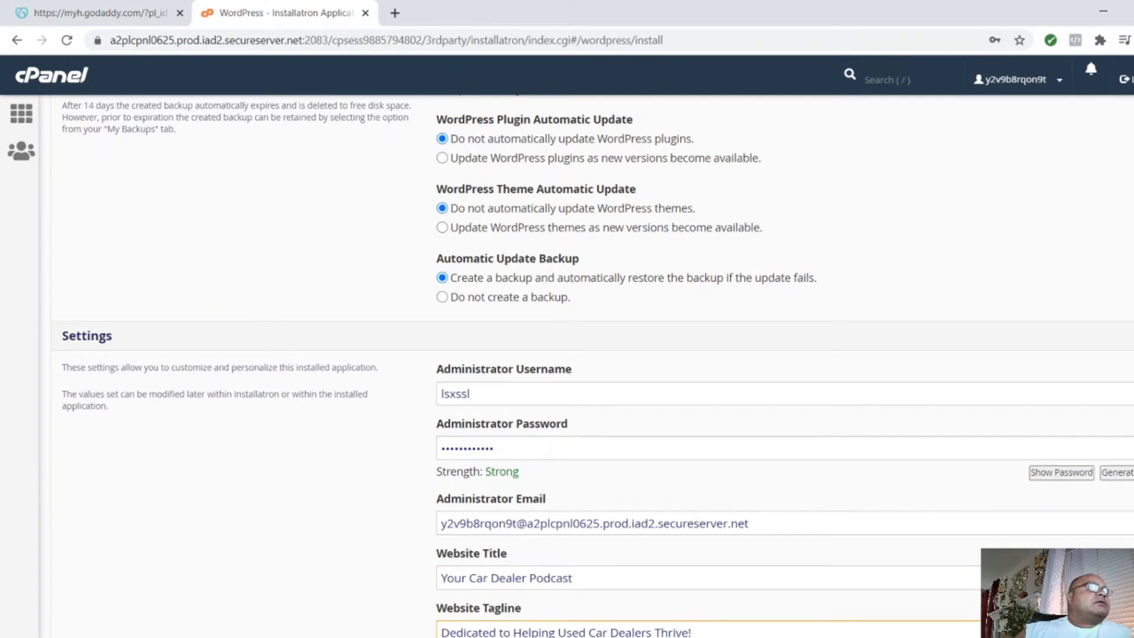
scroll(615, 355, down, 8)
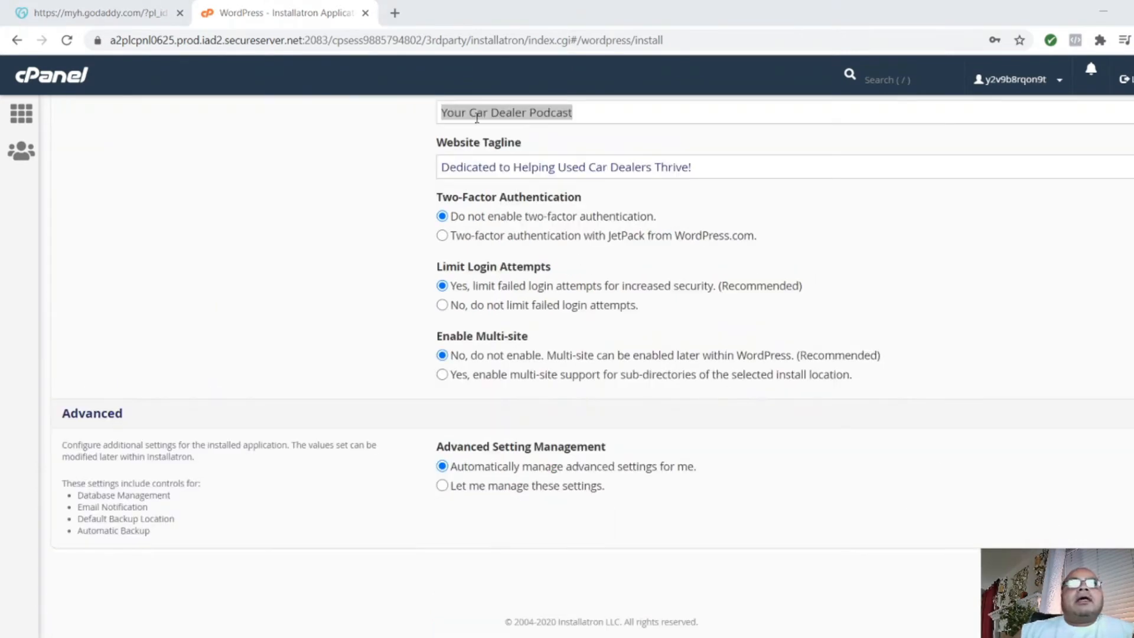
scroll(949, 453, down, 1)
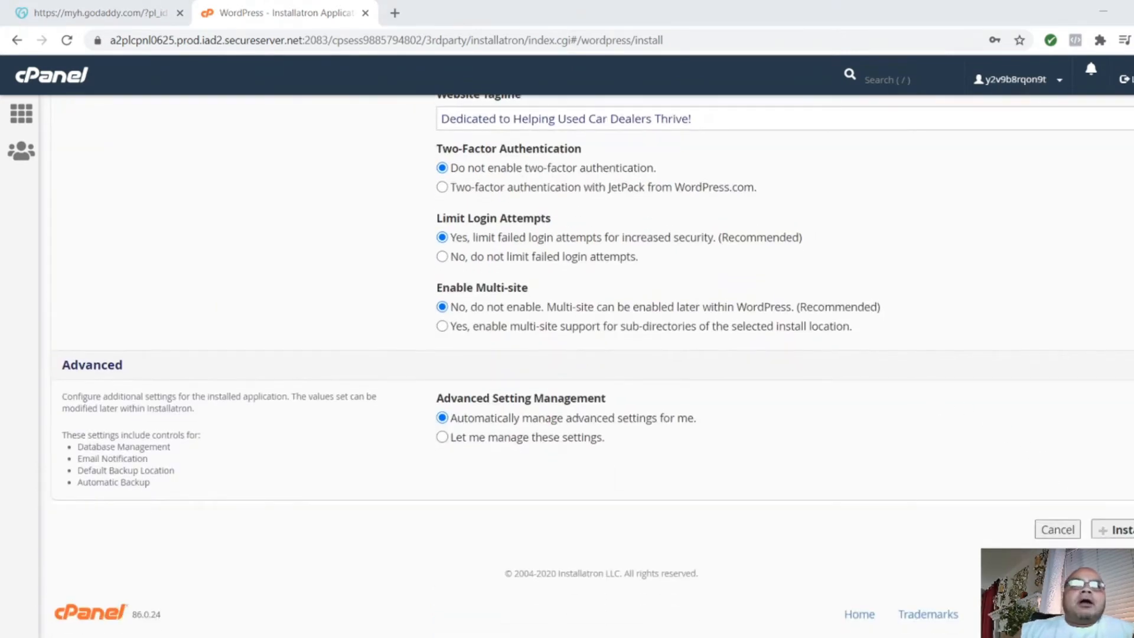
click(1116, 534)
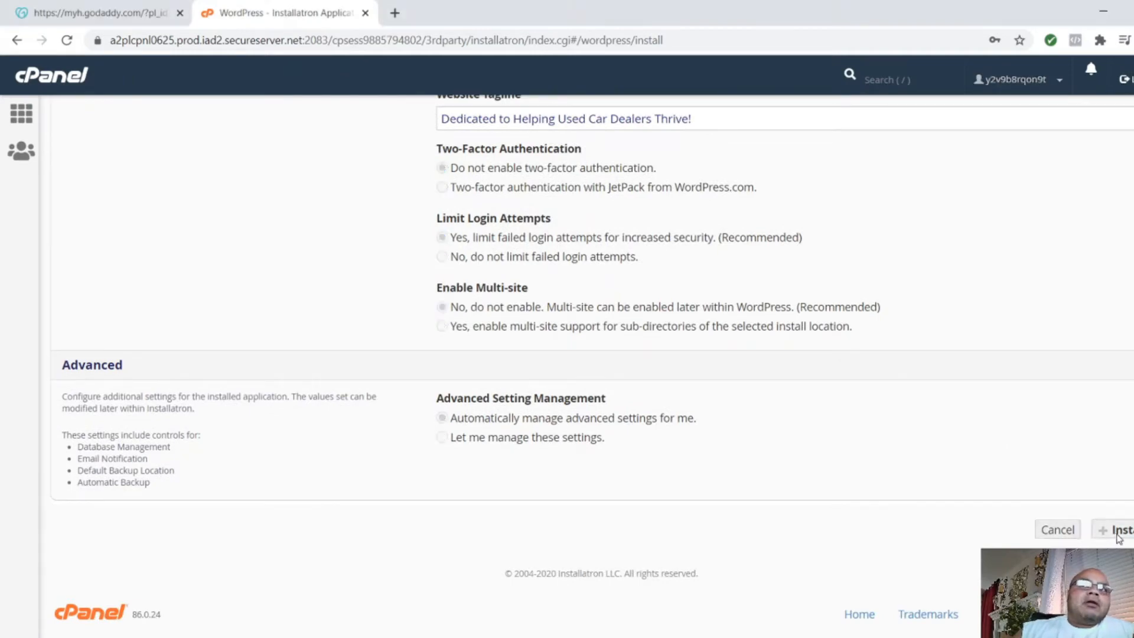